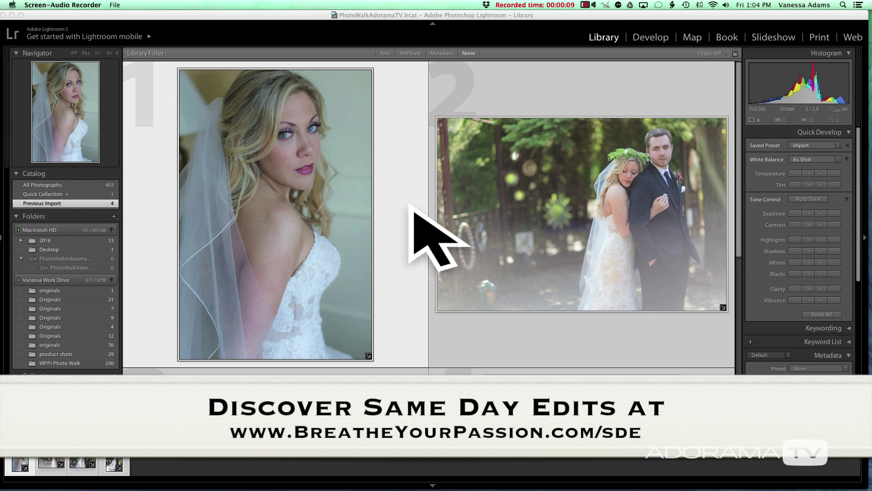
- Browse the four-photo Library grid and open the first bride portrait in Develop
{"action": "scroll", "coordinate": [467, 304], "scroll_direction": "down", "scroll_amount": 3}
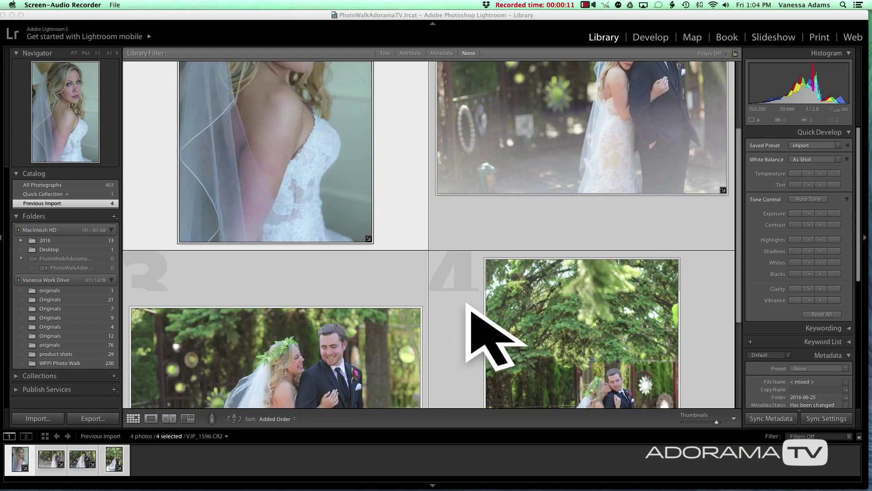
{"action": "scroll", "coordinate": [466, 303], "scroll_direction": "down", "scroll_amount": 3}
{"action": "scroll", "coordinate": [467, 304], "scroll_direction": "up", "scroll_amount": 2}
{"action": "scroll", "coordinate": [467, 303], "scroll_direction": "up", "scroll_amount": 4}
{"action": "scroll", "coordinate": [467, 304], "scroll_direction": "down", "scroll_amount": 1}
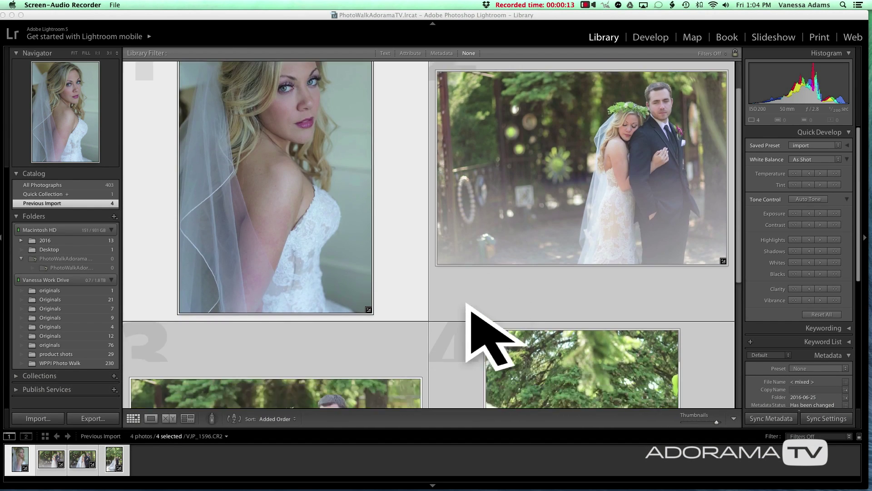
{"action": "scroll", "coordinate": [467, 303], "scroll_direction": "down", "scroll_amount": 4}
{"action": "scroll", "coordinate": [467, 303], "scroll_direction": "up", "scroll_amount": 5}
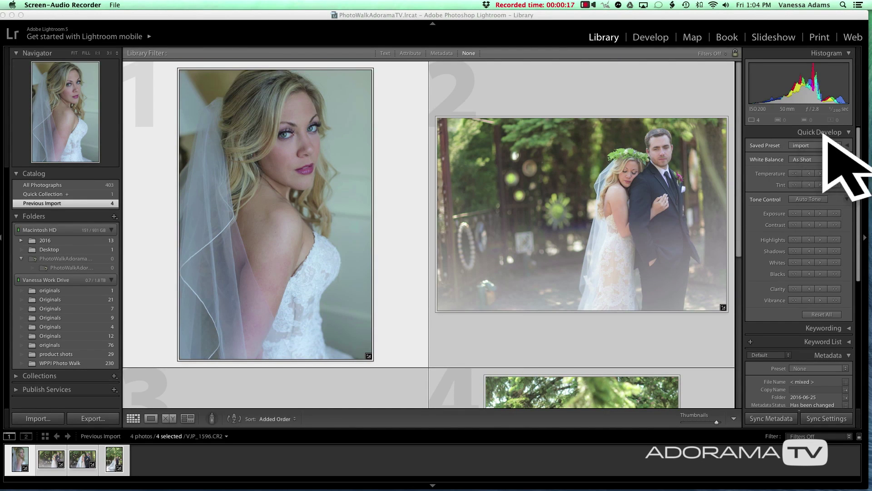
{"action": "left_click", "coordinate": [664, 36]}
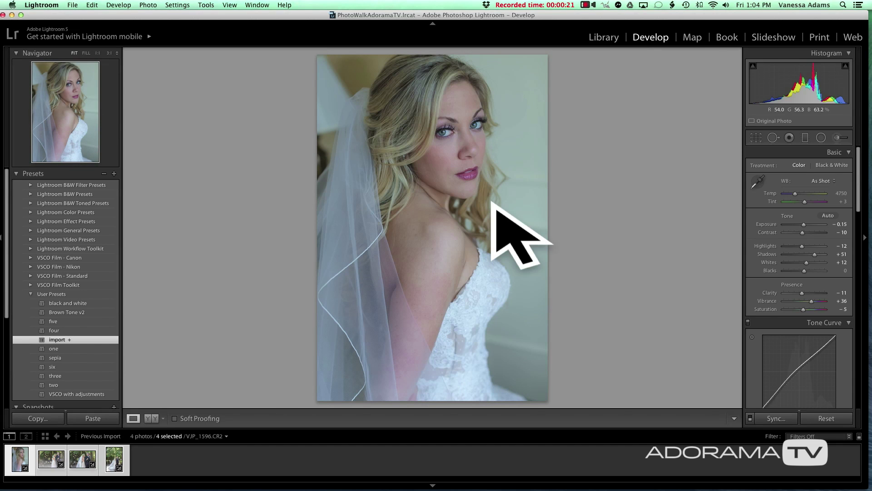
- Review the Basic panel Tone settings and ease Clarity from −11 to −9
{"action": "scroll", "coordinate": [808, 213], "scroll_direction": "down", "scroll_amount": 3}
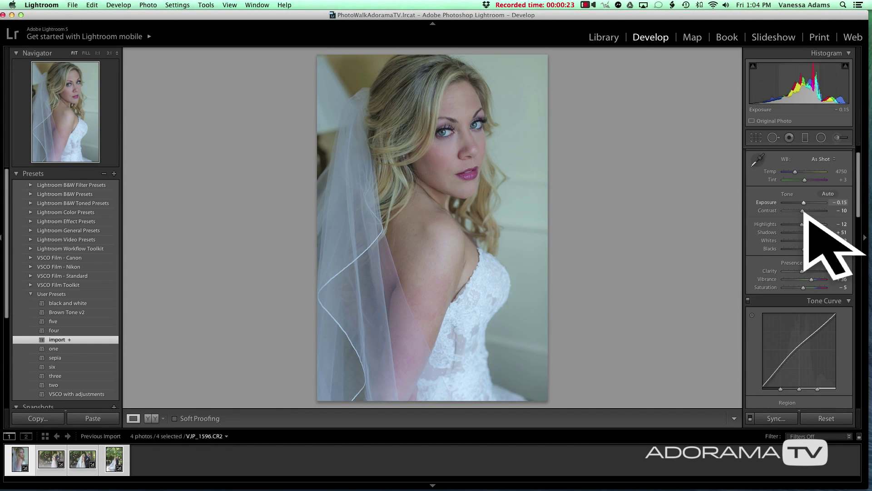
{"action": "scroll", "coordinate": [804, 211], "scroll_direction": "up", "scroll_amount": 2}
{"action": "scroll", "coordinate": [803, 212], "scroll_direction": "up", "scroll_amount": 1}
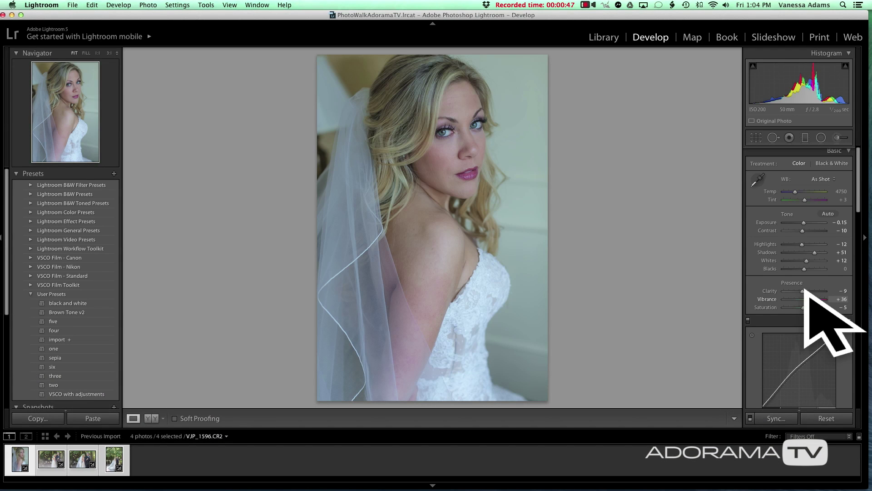
- Test boosting Orange saturation in the HSL panel, then return it to near neutral
{"action": "scroll", "coordinate": [806, 291], "scroll_direction": "down", "scroll_amount": 5}
{"action": "scroll", "coordinate": [799, 263], "scroll_direction": "down", "scroll_amount": 5}
{"action": "scroll", "coordinate": [798, 259], "scroll_direction": "down", "scroll_amount": 2}
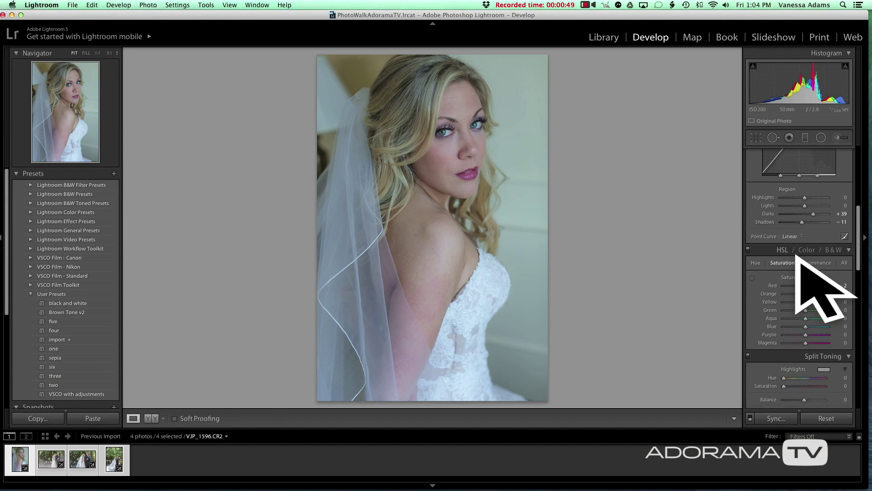
{"action": "scroll", "coordinate": [798, 260], "scroll_direction": "down", "scroll_amount": 2}
{"action": "scroll", "coordinate": [798, 260], "scroll_direction": "down", "scroll_amount": 2}
{"action": "scroll", "coordinate": [798, 259], "scroll_direction": "down", "scroll_amount": 2}
{"action": "scroll", "coordinate": [798, 260], "scroll_direction": "down", "scroll_amount": 2}
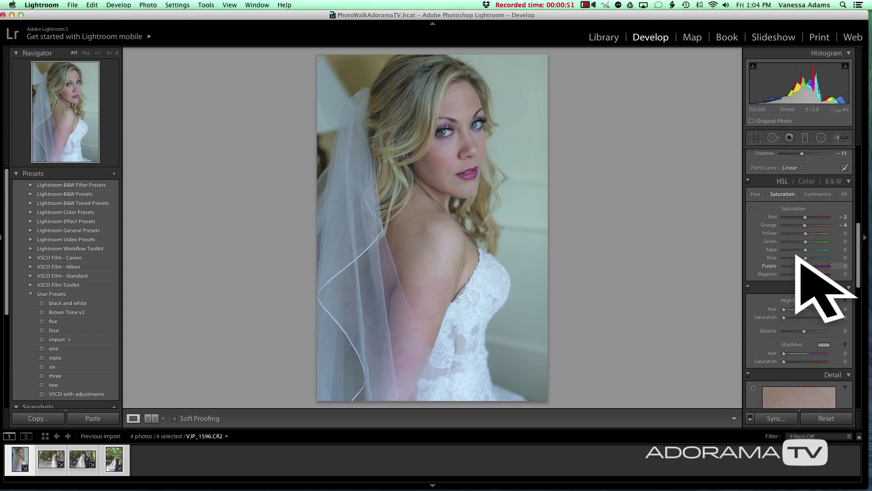
{"action": "scroll", "coordinate": [796, 257], "scroll_direction": "up", "scroll_amount": 1}
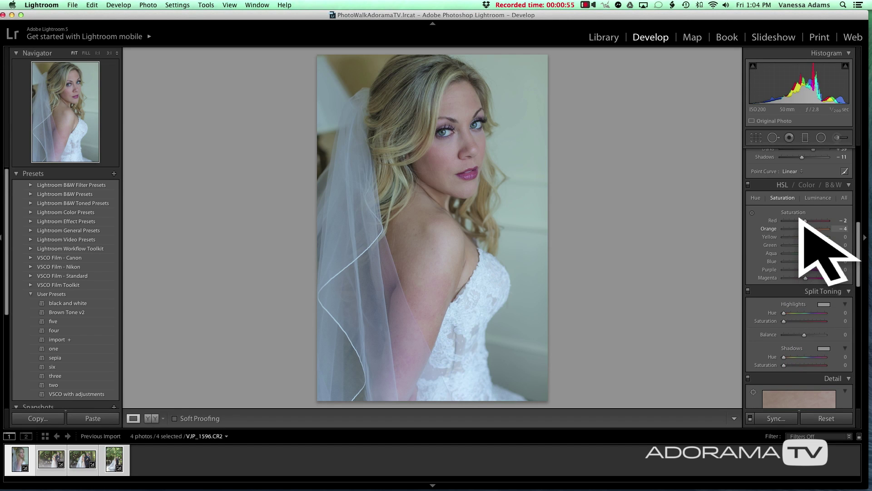
{"action": "left_click_drag", "start_coordinate": [801, 225], "coordinate": [823, 227]}
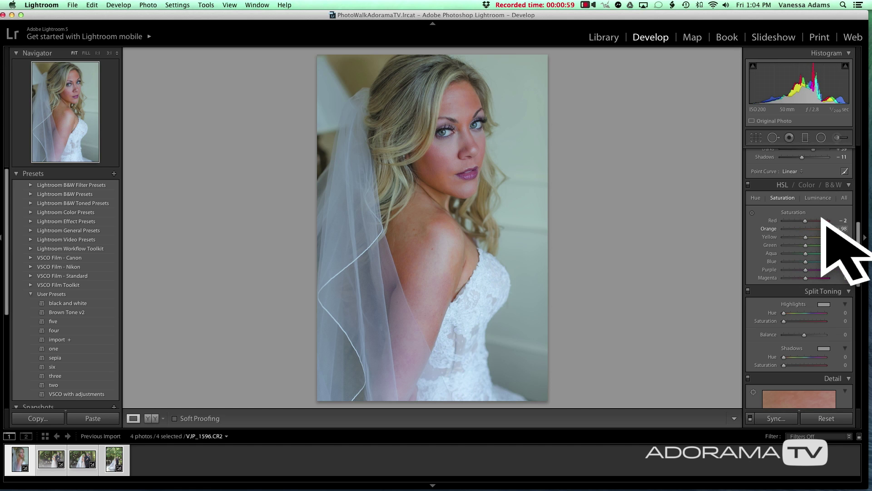
{"action": "left_click_drag", "start_coordinate": [823, 218], "coordinate": [801, 218]}
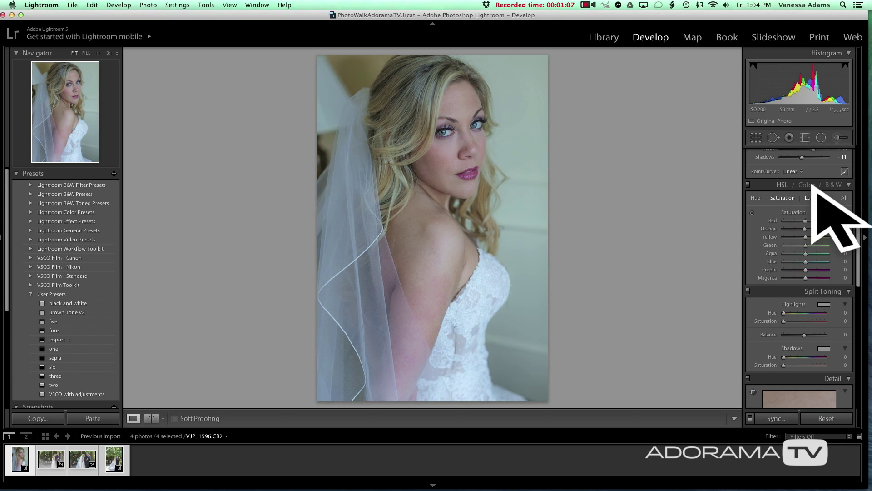
- Set Luminance to Red +6, Orange +7, Yellow +6, and toggle HSL to compare
{"action": "left_click", "coordinate": [815, 198]}
{"action": "left_click", "coordinate": [782, 198]}
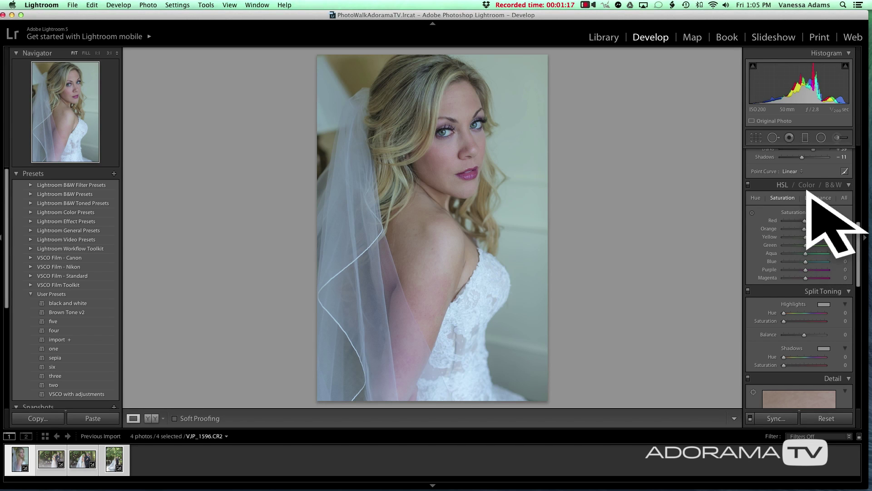
{"action": "left_click", "coordinate": [811, 199]}
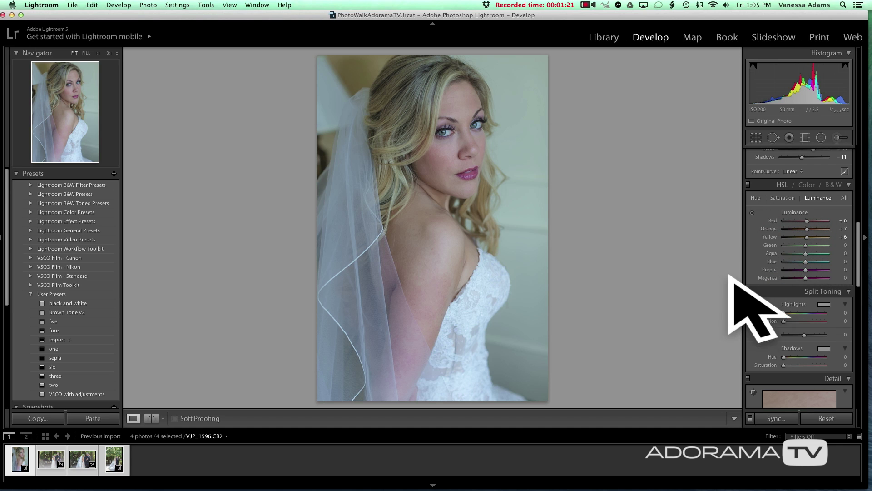
{"action": "left_click", "coordinate": [748, 185]}
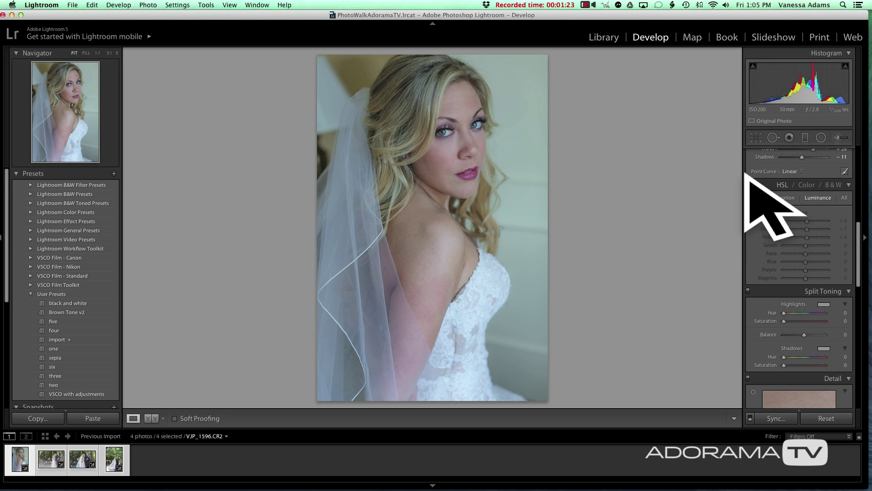
{"action": "left_click", "coordinate": [748, 185]}
{"action": "left_click", "coordinate": [748, 185]}
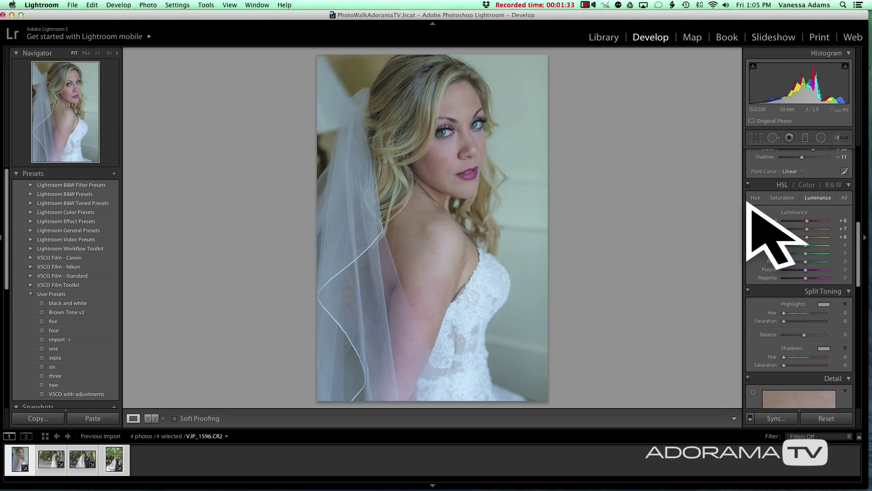
- Brighten the skin with the targeted Luminance tool, then drag saturation to Red −25, Orange −3
{"action": "left_click", "coordinate": [750, 210]}
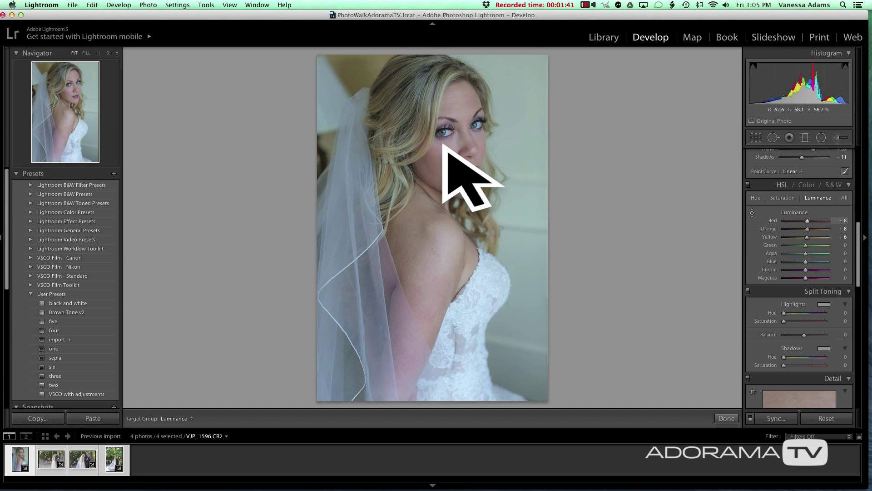
{"action": "left_click_drag", "start_coordinate": [442, 144], "coordinate": [444, 110]}
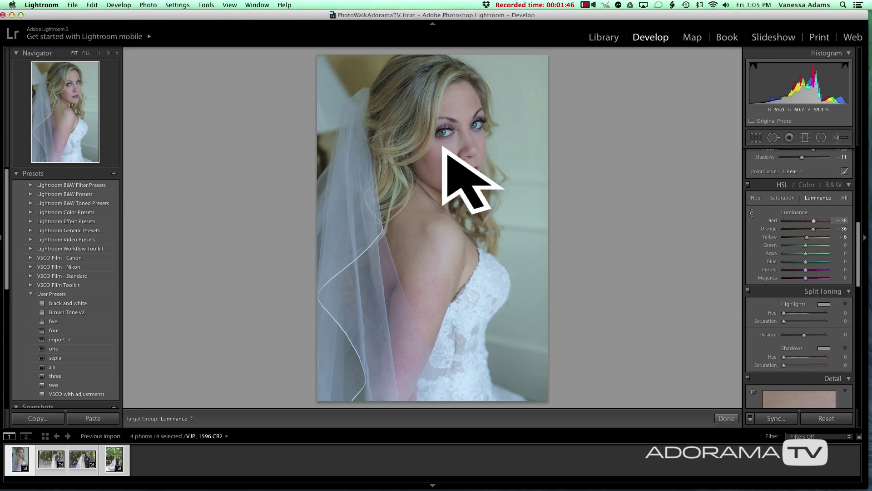
{"action": "left_click", "coordinate": [785, 196]}
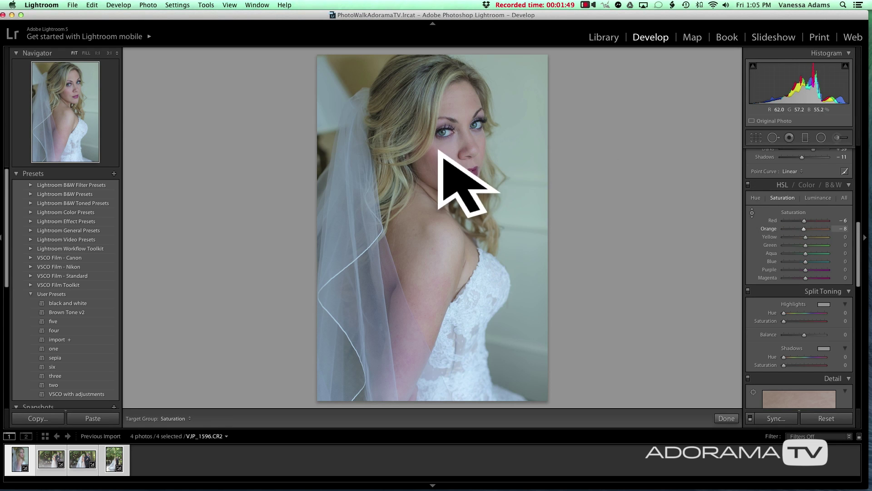
{"action": "left_click_drag", "start_coordinate": [439, 149], "coordinate": [437, 340]}
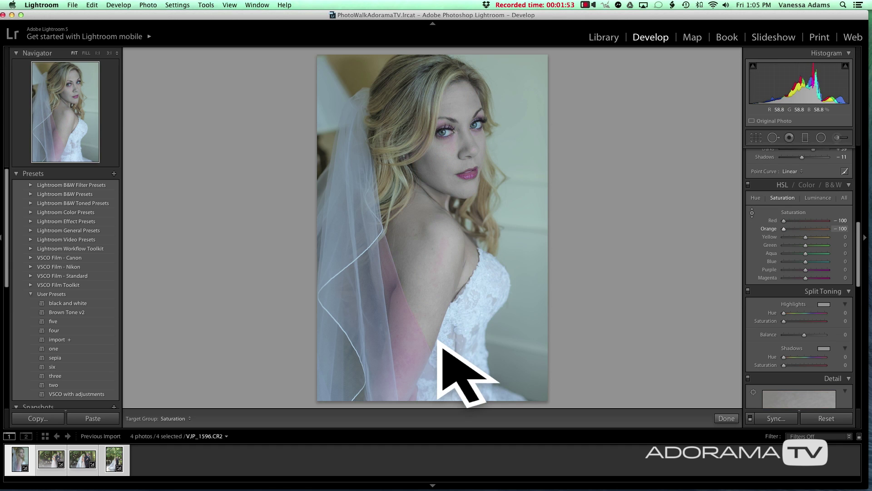
{"action": "mouse_move", "coordinate": [438, 342]}
{"action": "left_mouse_down"}
{"action": "mouse_move", "coordinate": [450, 211]}
{"action": "mouse_move", "coordinate": [447, 231]}
{"action": "left_mouse_up"}
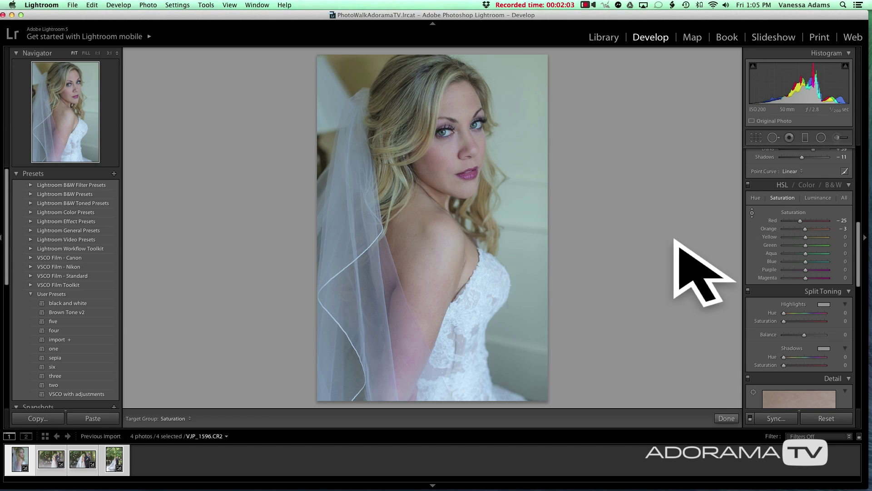
{"action": "scroll", "coordinate": [817, 268], "scroll_direction": "up", "scroll_amount": 2}
- Set Exposure to +0.12 and Contrast to +11, then zoom 1:1 on the bride's eyes
{"action": "scroll", "coordinate": [817, 268], "scroll_direction": "up", "scroll_amount": 3}
{"action": "scroll", "coordinate": [818, 268], "scroll_direction": "up", "scroll_amount": 3}
{"action": "scroll", "coordinate": [813, 249], "scroll_direction": "up", "scroll_amount": 2}
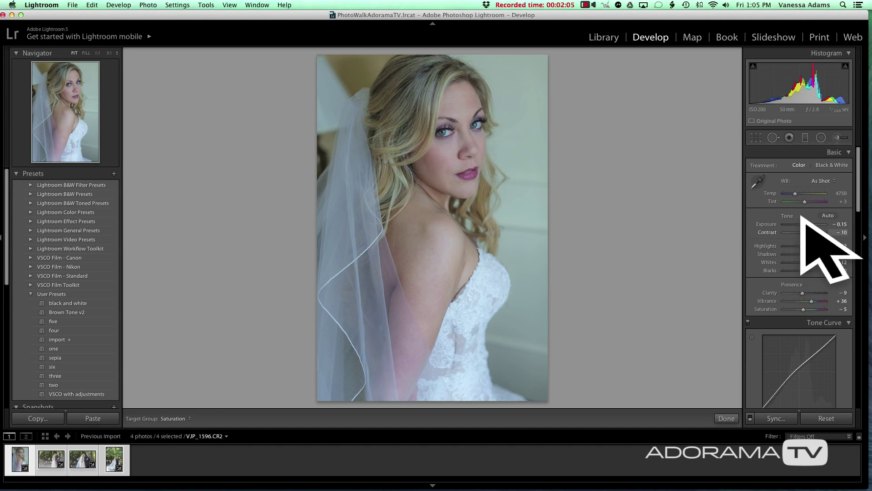
{"action": "left_click_drag", "start_coordinate": [801, 215], "coordinate": [800, 212]}
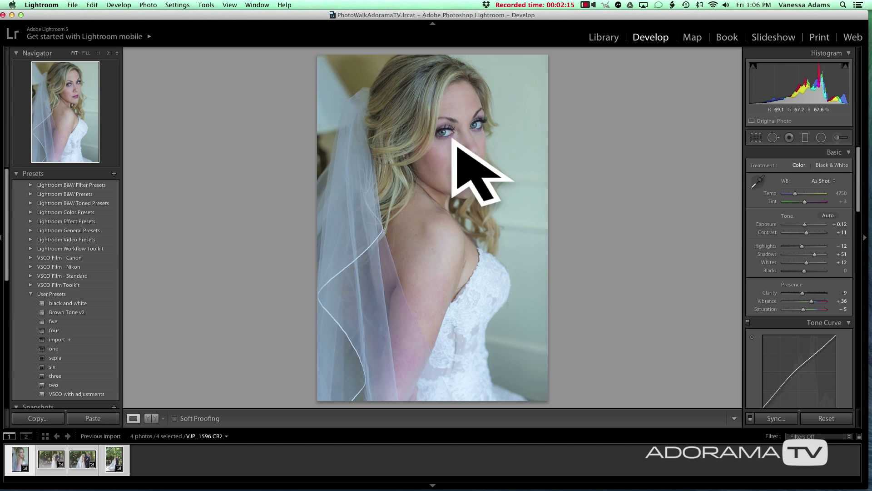
{"action": "left_click", "coordinate": [452, 114]}
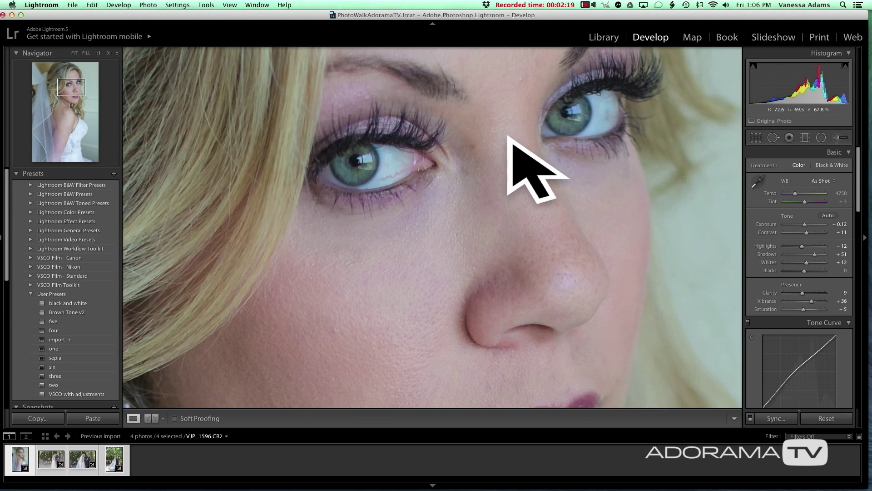
{"action": "scroll", "coordinate": [506, 141], "scroll_direction": "up", "scroll_amount": 2}
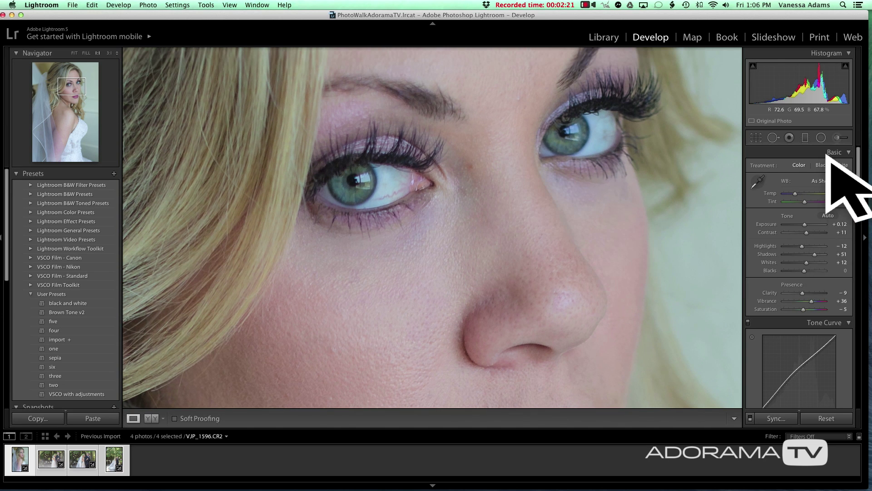
{"action": "left_click", "coordinate": [832, 124]}
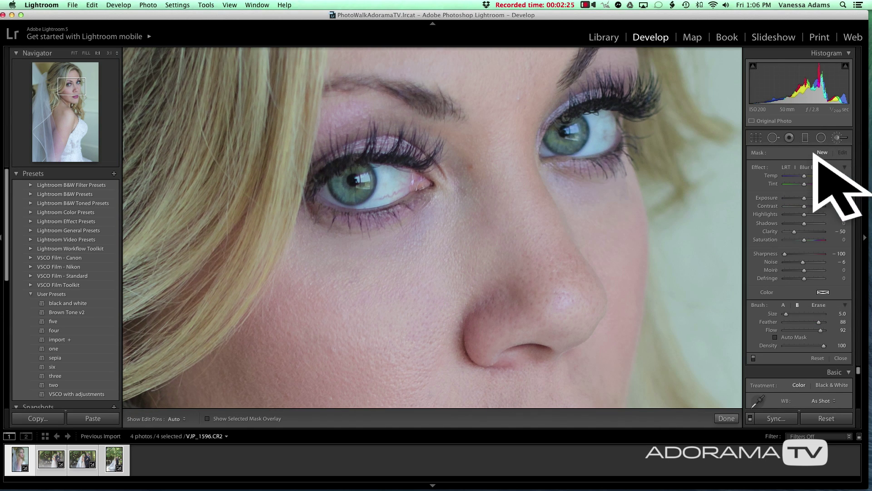
- Paint the green eye enhancement brush effect over both of the bride's irises
{"action": "left_click", "coordinate": [813, 167]}
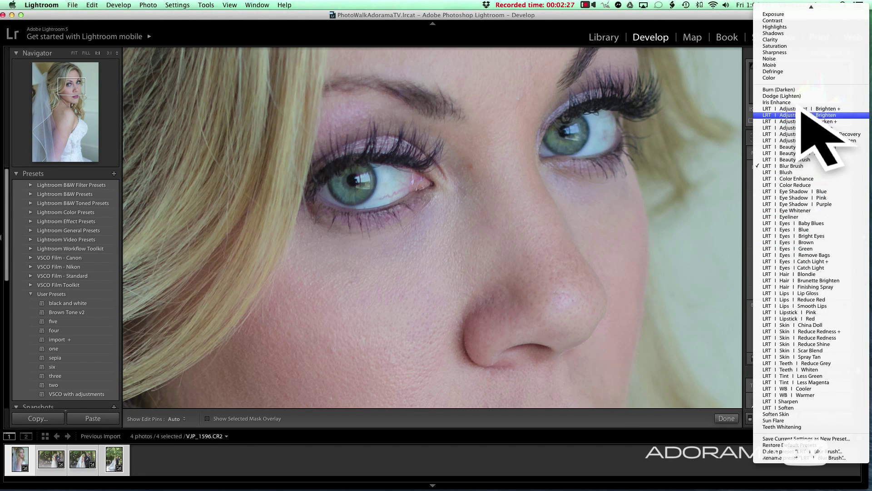
{"action": "left_click", "coordinate": [830, 248]}
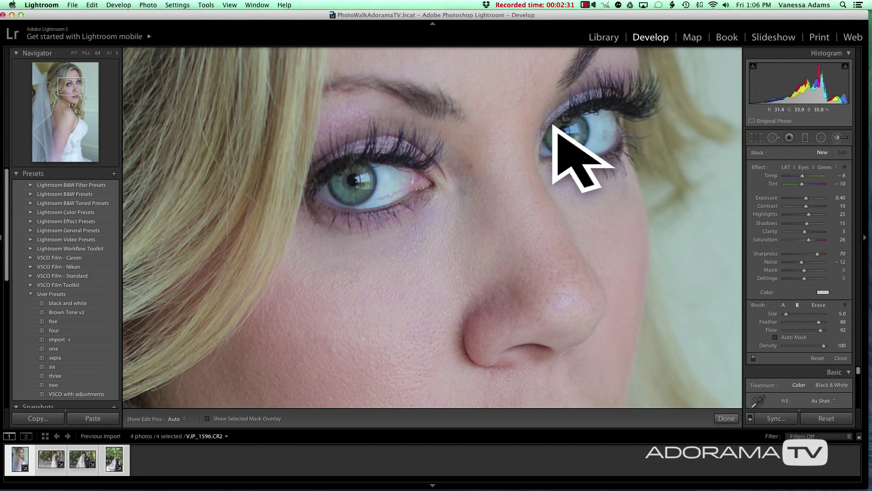
{"action": "left_click_drag", "start_coordinate": [561, 129], "coordinate": [552, 132]}
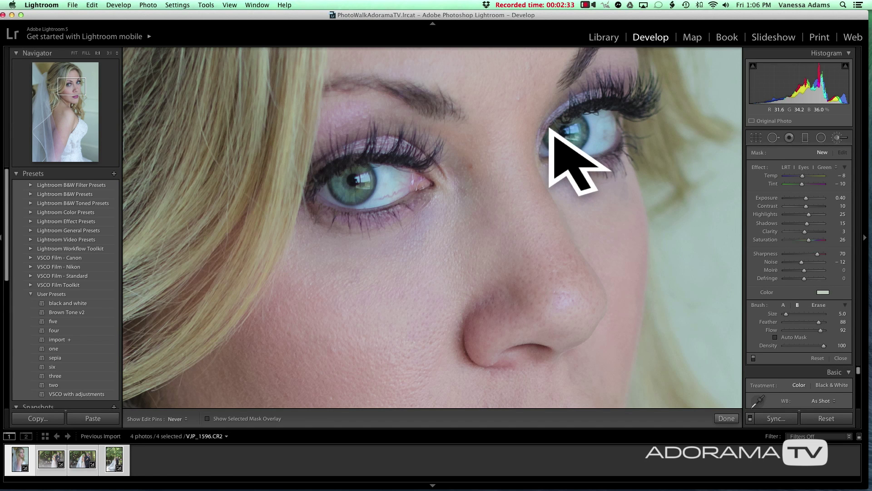
{"action": "key", "text": "h"}
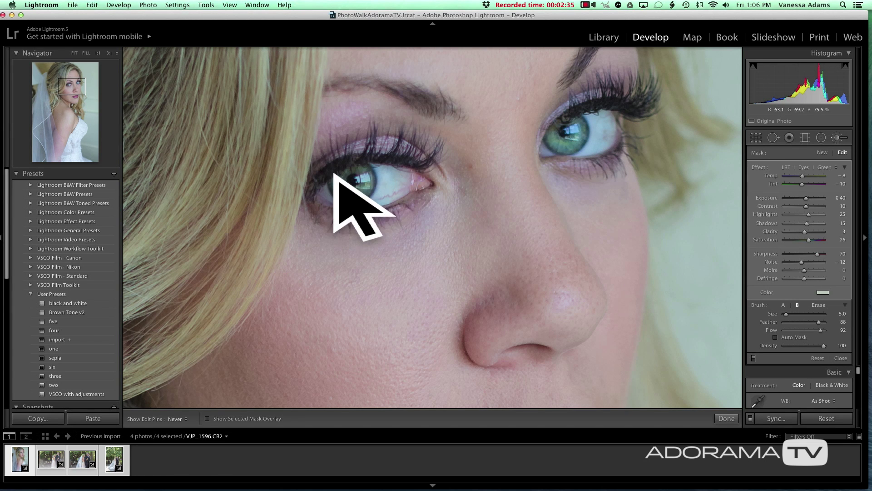
{"action": "left_click_drag", "start_coordinate": [334, 171], "coordinate": [348, 181]}
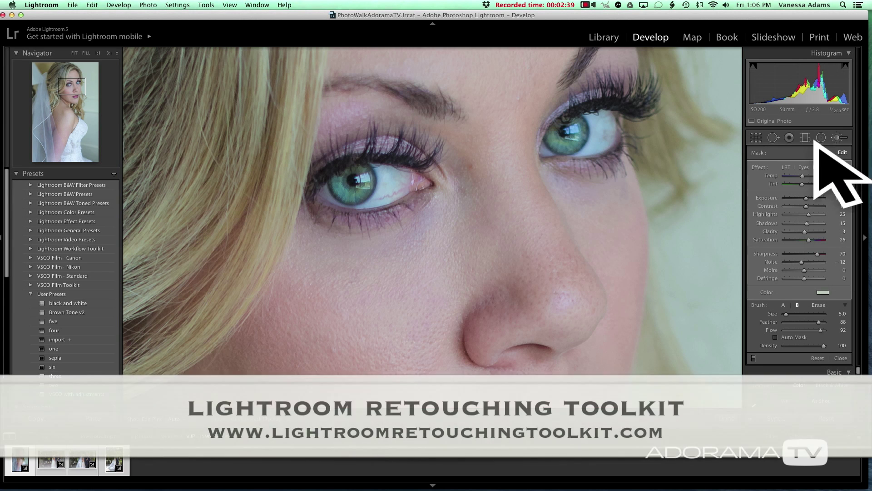
{"action": "left_click", "coordinate": [836, 134]}
- Paint the LRT Beauty Brush effect over the cheek and nose, then finish with Done
{"action": "left_click", "coordinate": [836, 136]}
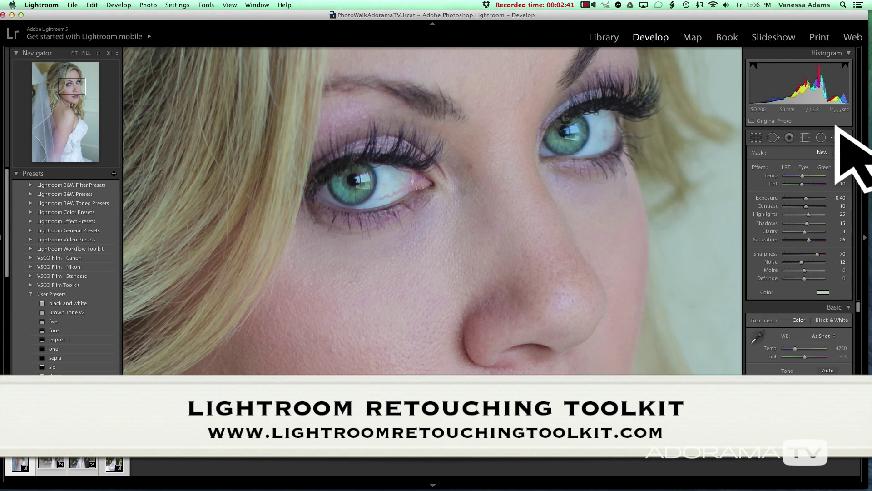
{"action": "left_click", "coordinate": [811, 170]}
{"action": "left_click", "coordinate": [794, 77]}
{"action": "key", "text": "h"}
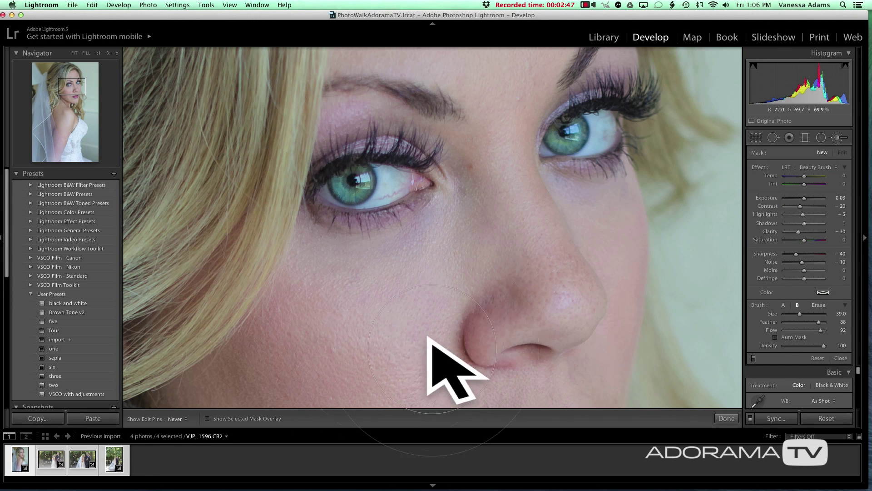
{"action": "key", "text": "h"}
{"action": "left_click_drag", "start_coordinate": [544, 308], "coordinate": [551, 243]}
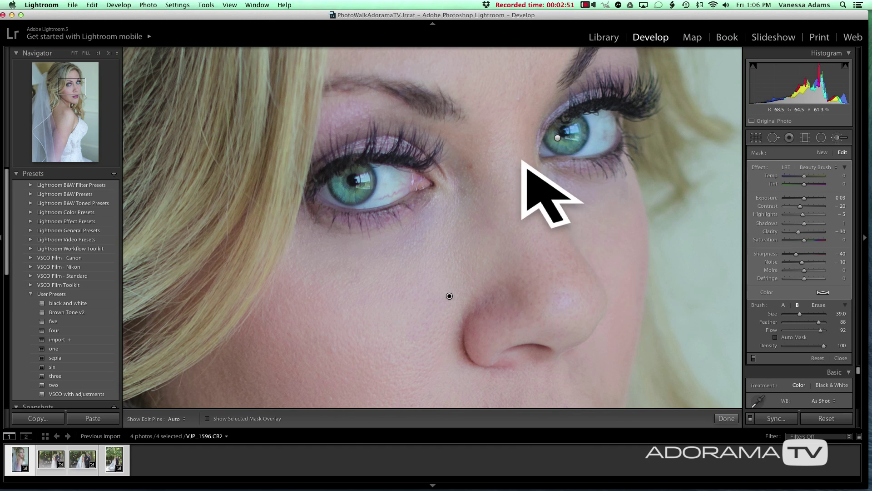
{"action": "scroll", "coordinate": [514, 291], "scroll_direction": "up", "scroll_amount": 5}
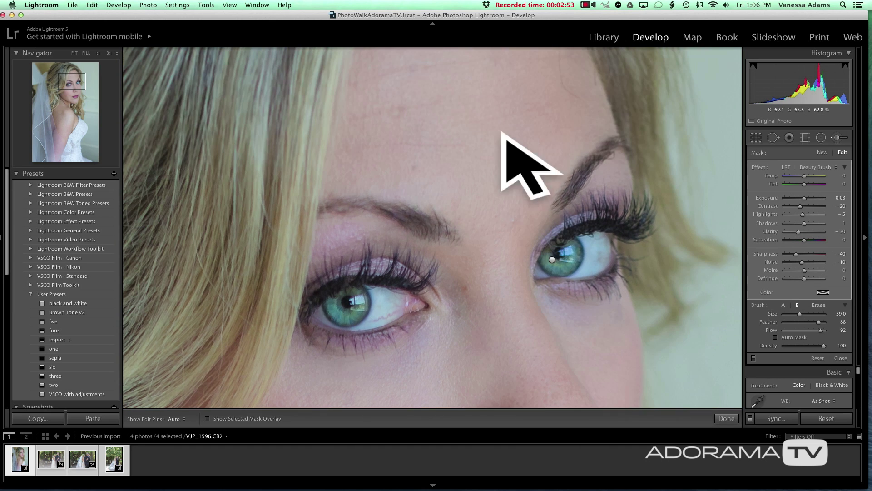
{"action": "left_click", "coordinate": [724, 416]}
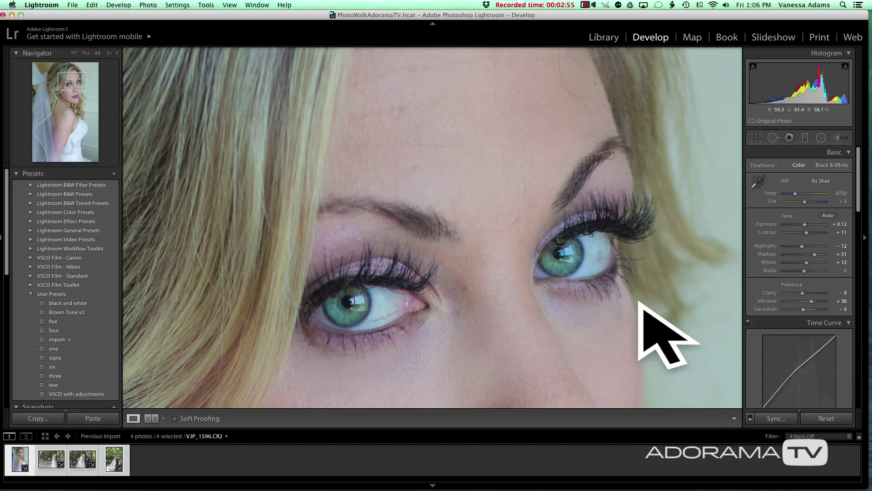
- Fit the whole portrait in view and compare the original Import state against the latest brush edit
{"action": "left_click", "coordinate": [630, 272]}
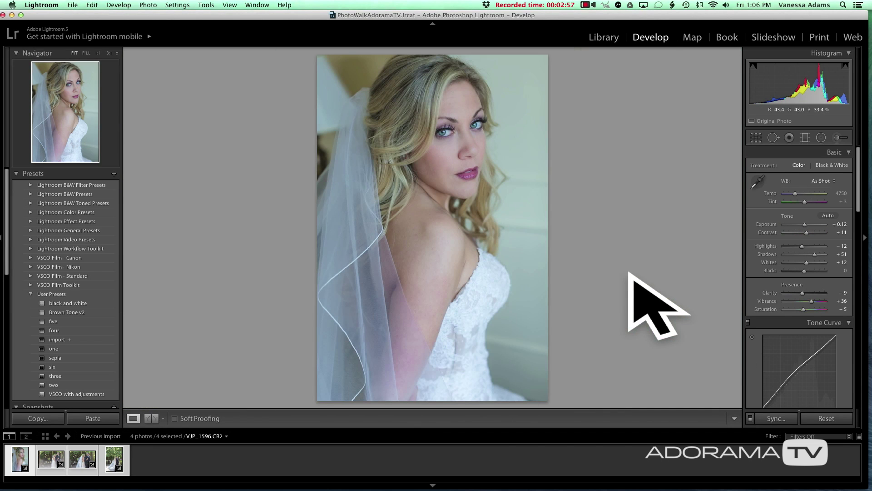
{"action": "scroll", "coordinate": [71, 355], "scroll_direction": "down", "scroll_amount": 10}
{"action": "scroll", "coordinate": [71, 353], "scroll_direction": "down", "scroll_amount": 5}
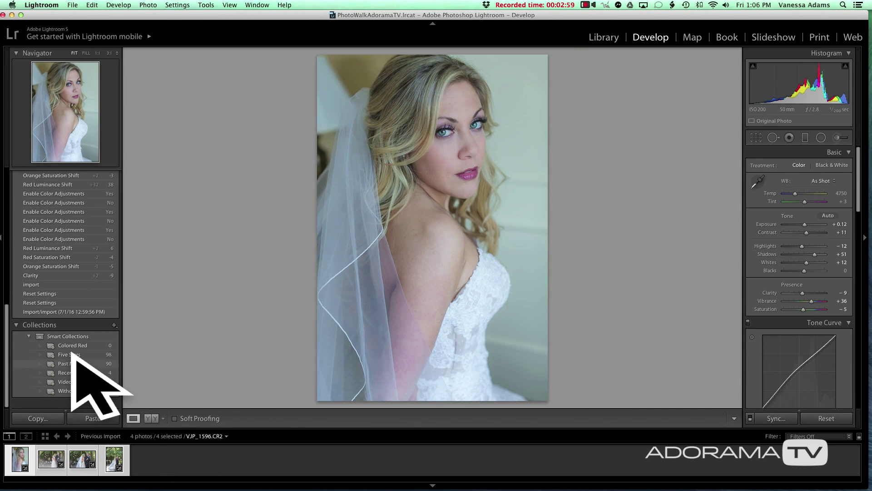
{"action": "left_click", "coordinate": [64, 317]}
{"action": "scroll", "coordinate": [63, 314], "scroll_direction": "up", "scroll_amount": 5}
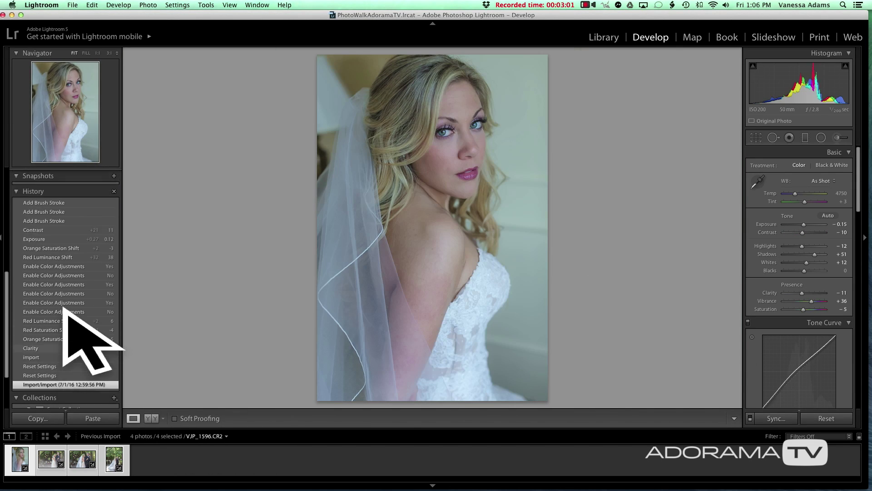
{"action": "scroll", "coordinate": [64, 314], "scroll_direction": "up", "scroll_amount": 3}
{"action": "left_click", "coordinate": [66, 253]}
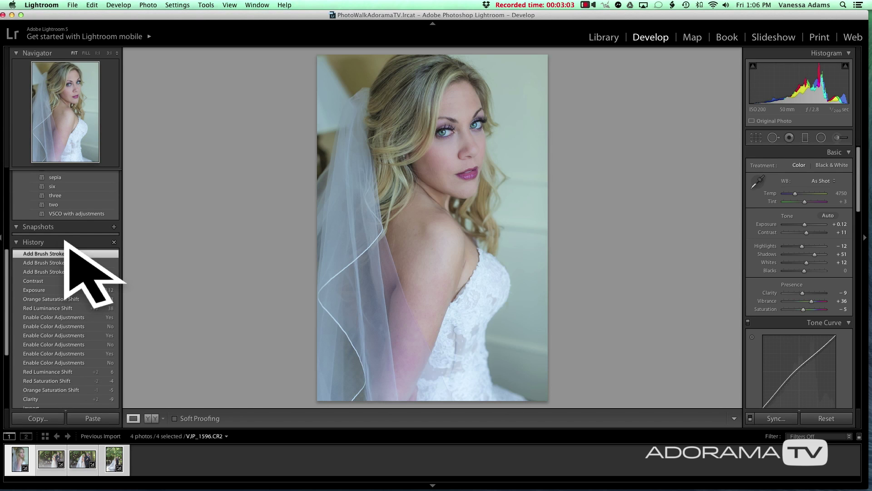
{"action": "left_click", "coordinate": [47, 448]}
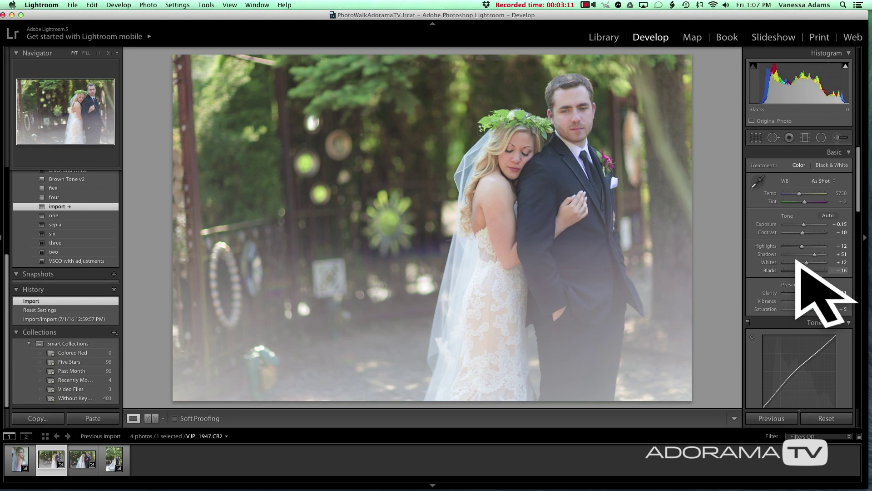
- Raise the couple photo's Contrast to +14 and straighten it with a 1.07° crop angle
{"action": "left_click_drag", "start_coordinate": [800, 232], "coordinate": [804, 229]}
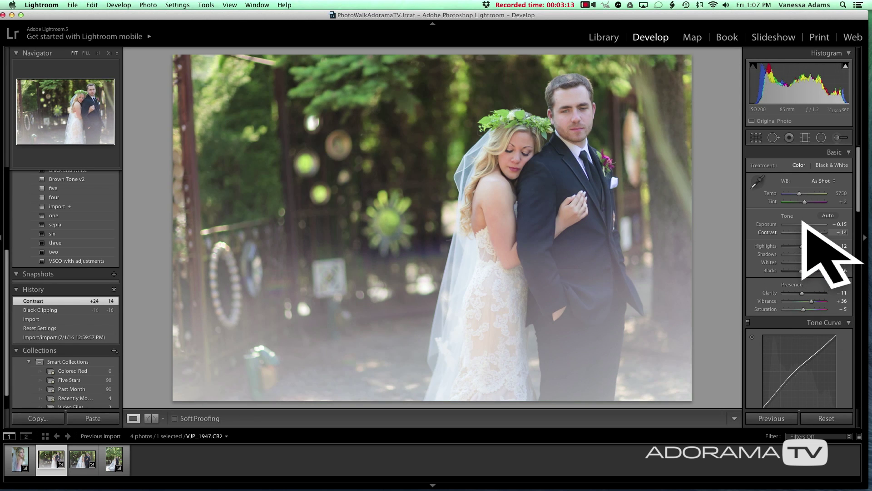
{"action": "left_click", "coordinate": [755, 137]}
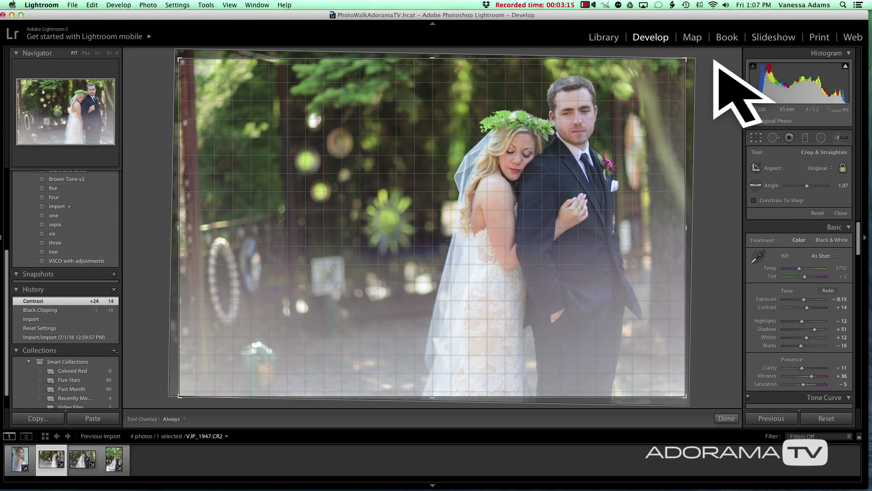
{"action": "key", "text": "Return"}
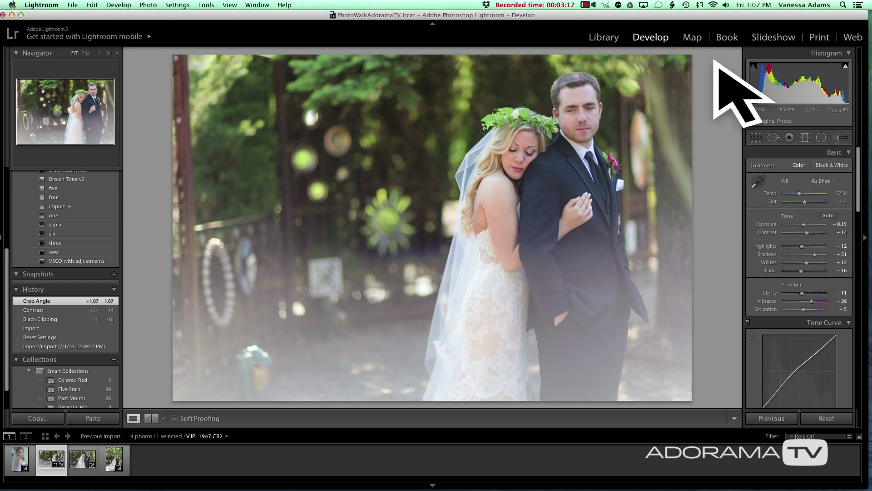
{"action": "scroll", "coordinate": [818, 257], "scroll_direction": "down", "scroll_amount": 5}
{"action": "scroll", "coordinate": [817, 257], "scroll_direction": "down", "scroll_amount": 5}
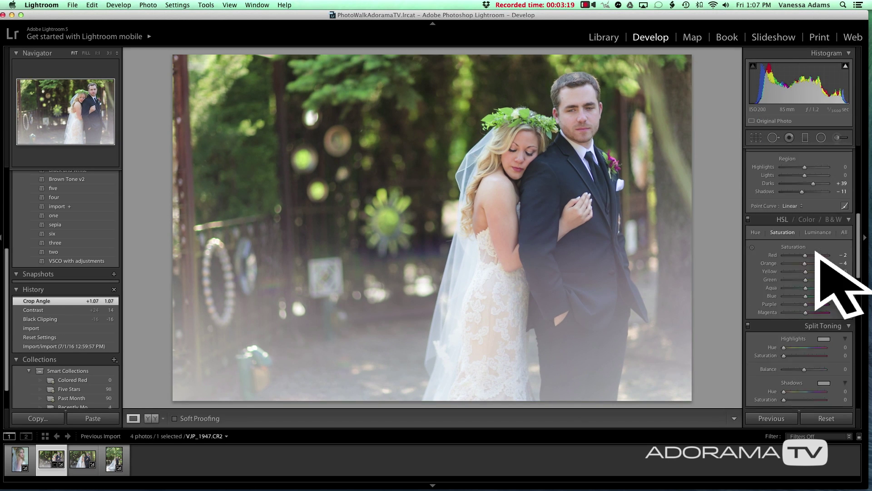
{"action": "scroll", "coordinate": [817, 255], "scroll_direction": "down", "scroll_amount": 5}
{"action": "scroll", "coordinate": [816, 252], "scroll_direction": "up", "scroll_amount": 2}
{"action": "scroll", "coordinate": [817, 273], "scroll_direction": "up", "scroll_amount": 1}
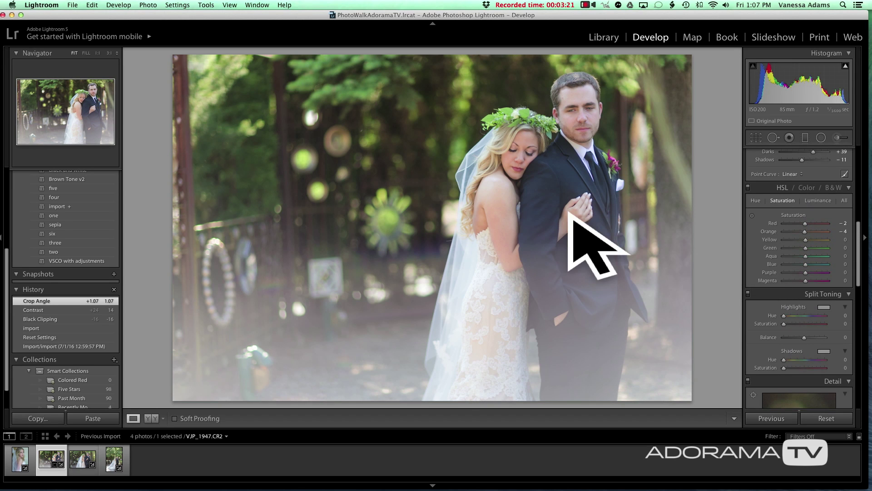
{"action": "left_click", "coordinate": [752, 215]}
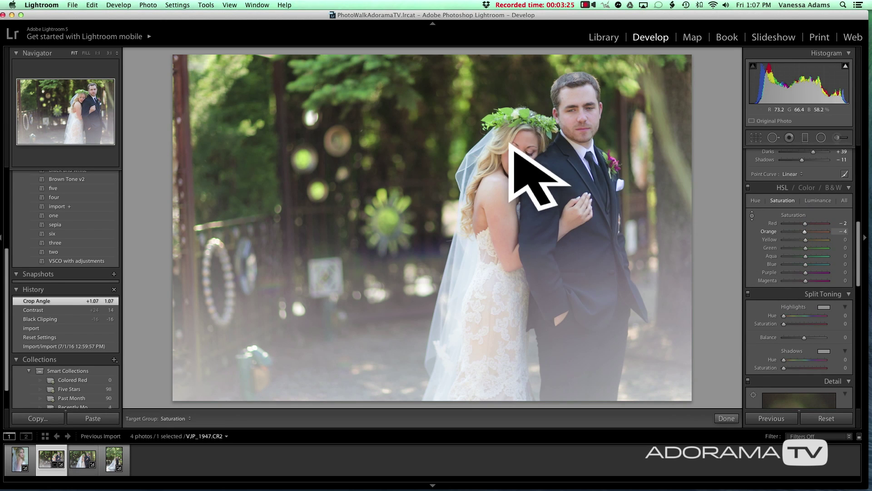
- Desaturate and brighten the orange skin tones with the targeted HSL tool, toggling to compare
{"action": "left_click_drag", "start_coordinate": [509, 140], "coordinate": [508, 154]}
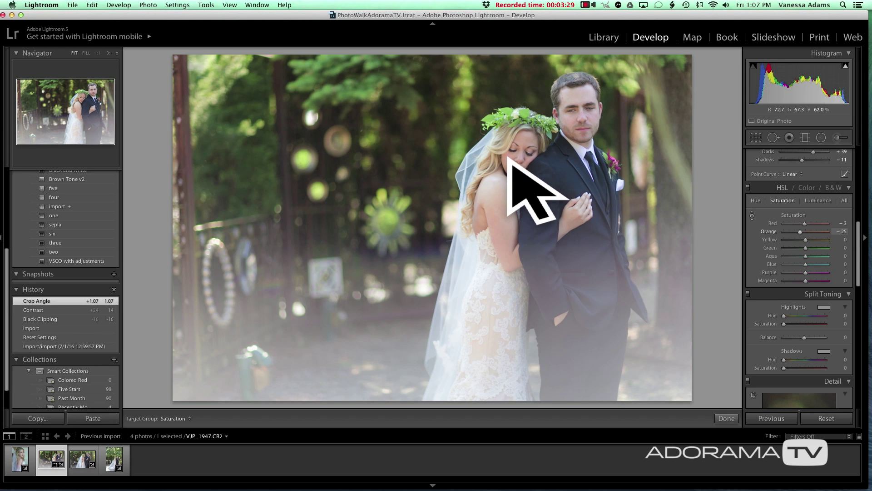
{"action": "left_click", "coordinate": [817, 200]}
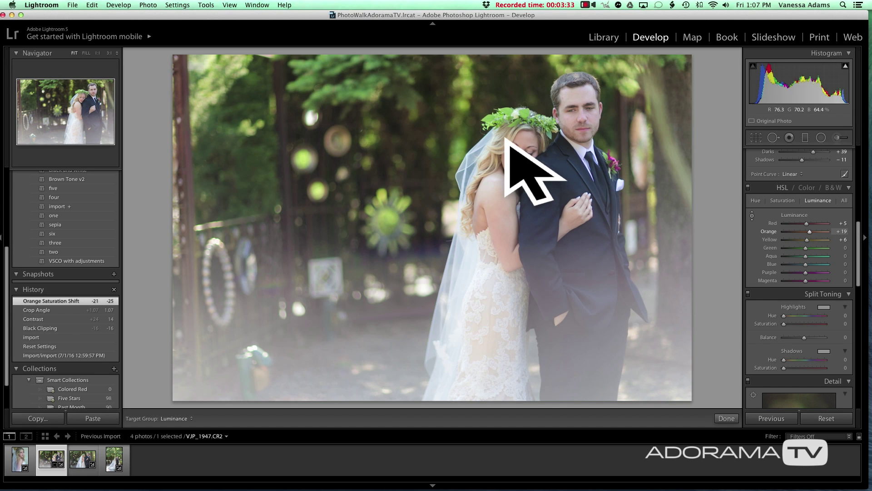
{"action": "left_click_drag", "start_coordinate": [505, 136], "coordinate": [505, 139]}
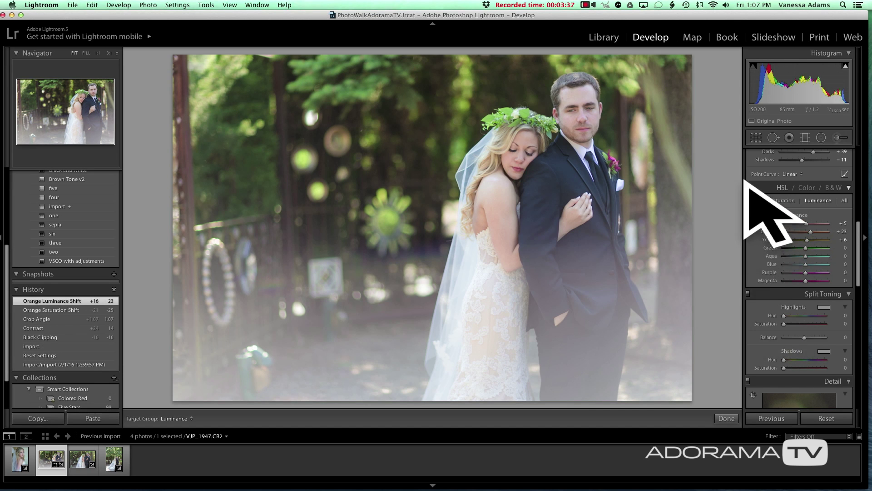
{"action": "left_click", "coordinate": [746, 187]}
{"action": "left_click", "coordinate": [747, 186]}
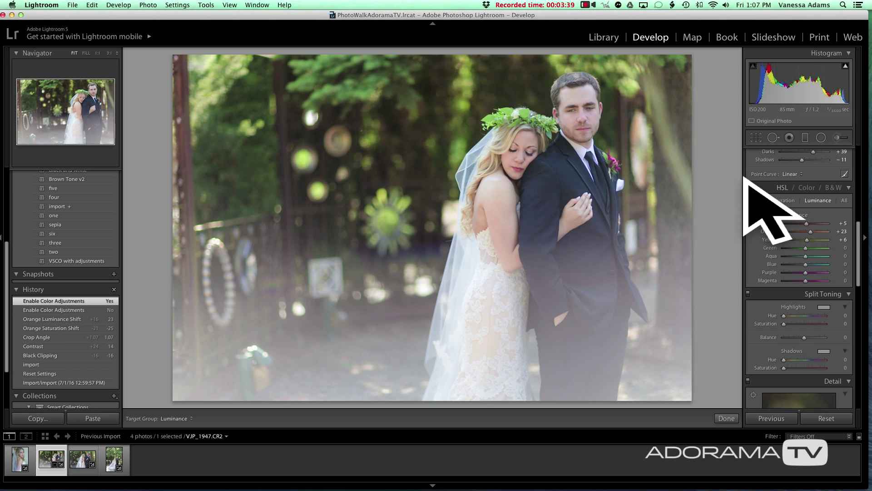
{"action": "left_click", "coordinate": [746, 186]}
{"action": "left_click", "coordinate": [746, 186]}
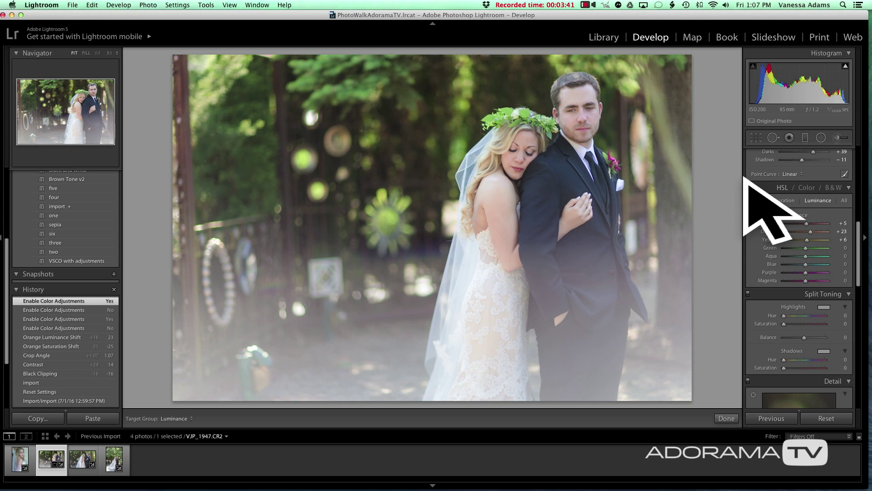
{"action": "left_click", "coordinate": [747, 187]}
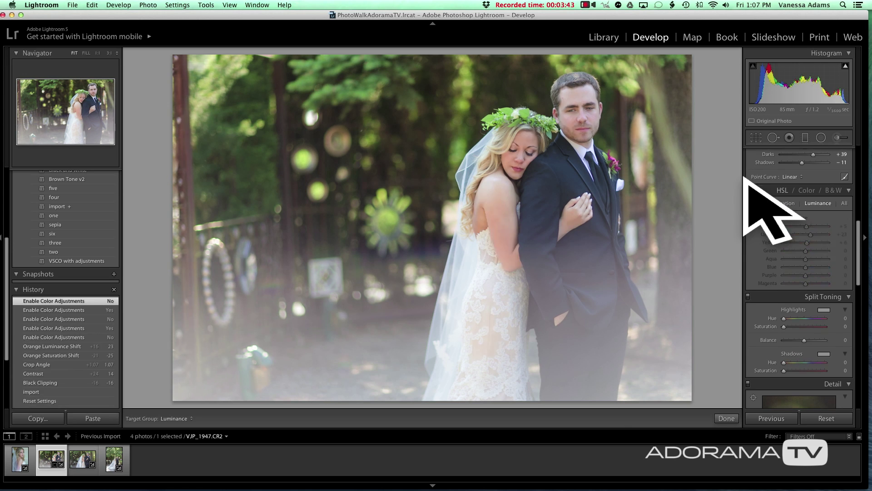
- Re-enable HSL, deepen Blacks to −28, and move on to the smiling-couple photo
{"action": "scroll", "coordinate": [744, 178], "scroll_direction": "down", "scroll_amount": 1}
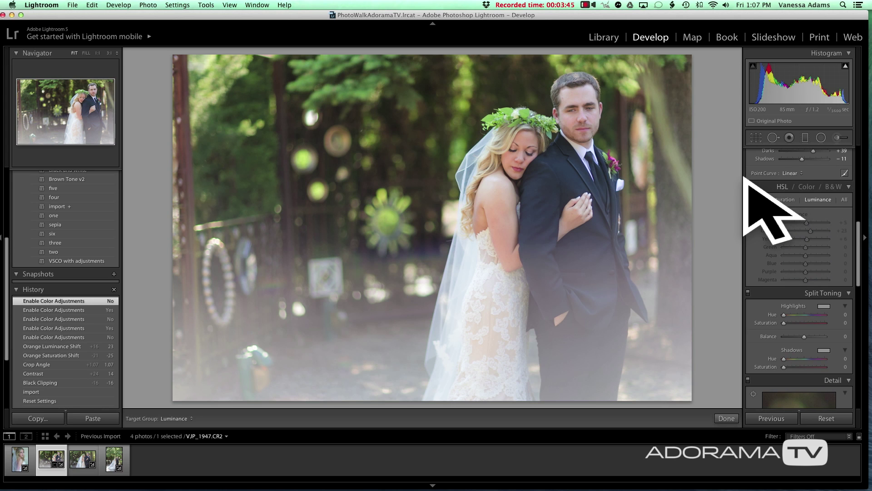
{"action": "scroll", "coordinate": [744, 178], "scroll_direction": "up", "scroll_amount": 1}
{"action": "scroll", "coordinate": [744, 177], "scroll_direction": "up", "scroll_amount": 1}
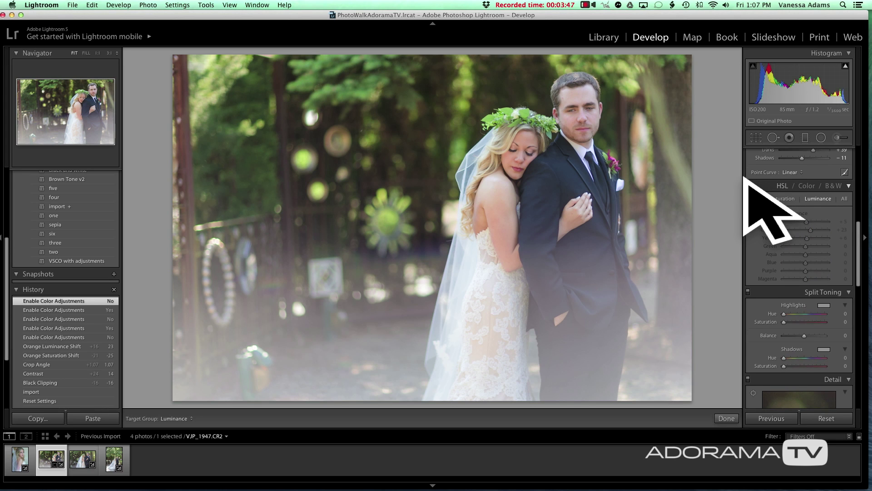
{"action": "scroll", "coordinate": [744, 177], "scroll_direction": "up", "scroll_amount": 1}
{"action": "scroll", "coordinate": [744, 178], "scroll_direction": "up", "scroll_amount": 1}
{"action": "left_click", "coordinate": [748, 190]}
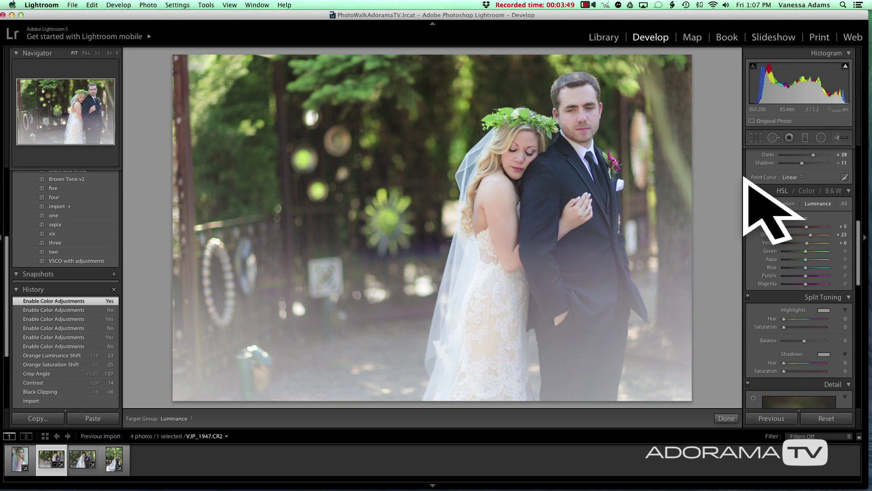
{"action": "scroll", "coordinate": [804, 208], "scroll_direction": "up", "scroll_amount": 10}
{"action": "scroll", "coordinate": [805, 207], "scroll_direction": "up", "scroll_amount": 5}
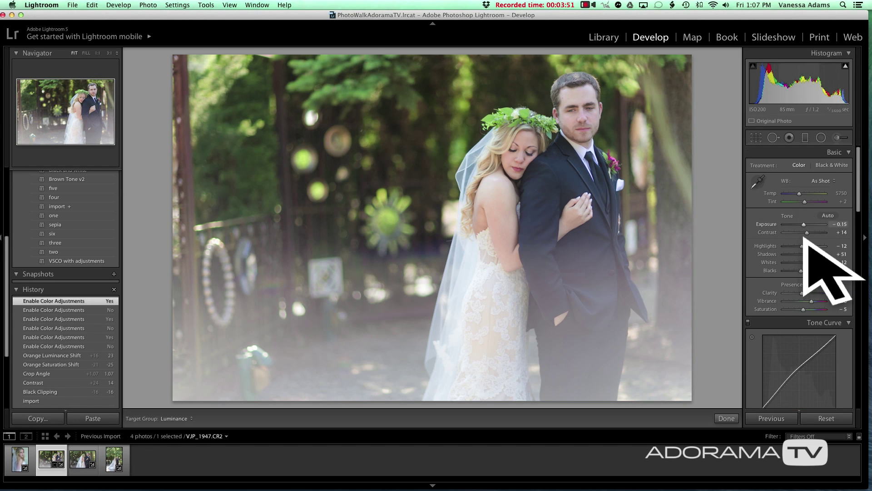
{"action": "key", "text": "Down"}
{"action": "key", "text": "Down"}
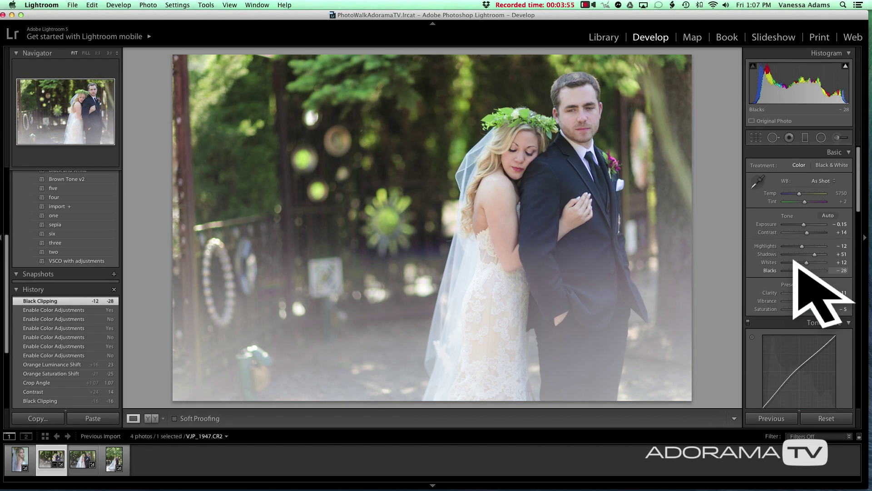
{"action": "key", "text": "Right"}
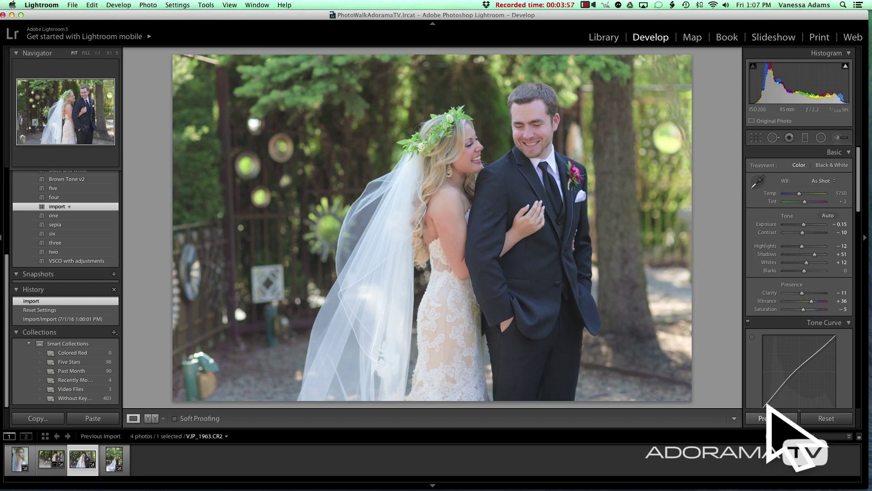
- Paste previous settings onto the smiling-couple and fourth photos, setting Blacks to −5 and +11
{"action": "left_click", "coordinate": [769, 418]}
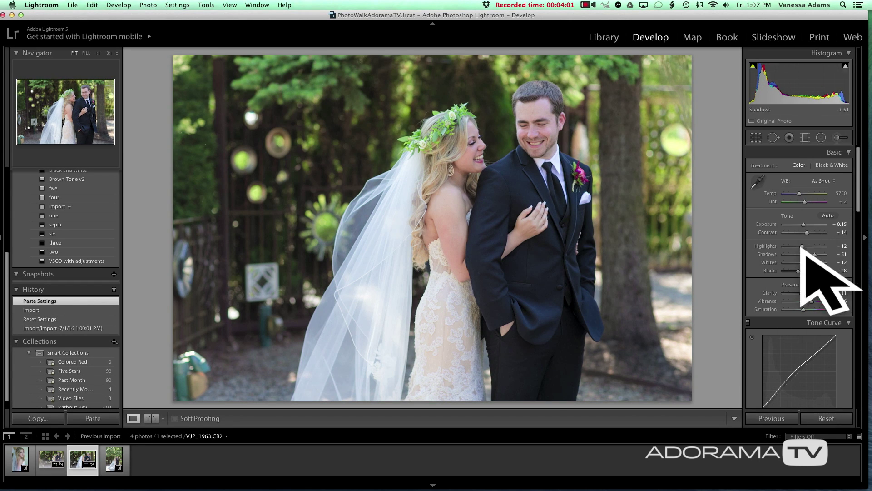
{"action": "left_click_drag", "start_coordinate": [797, 270], "coordinate": [801, 270]}
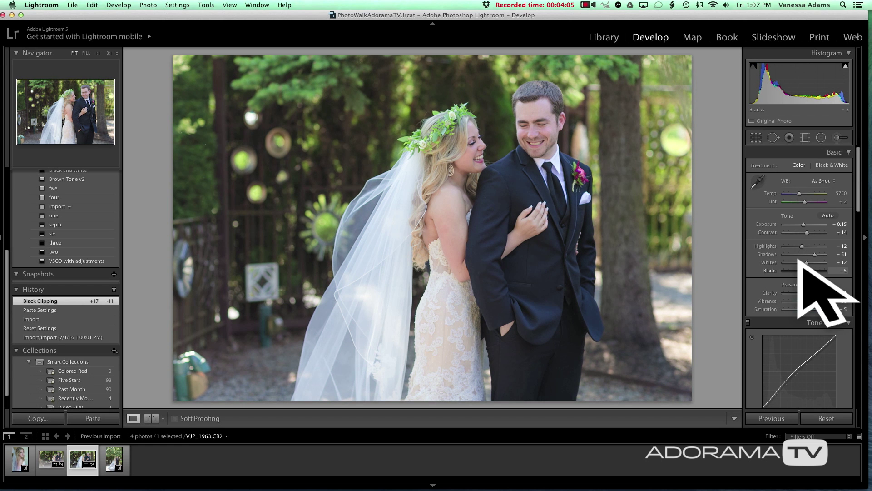
{"action": "key", "text": "Right"}
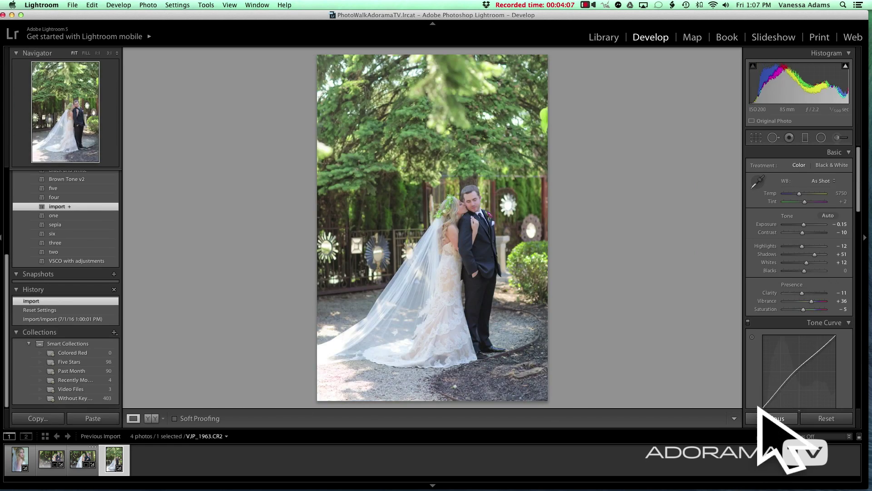
{"action": "left_click", "coordinate": [758, 411]}
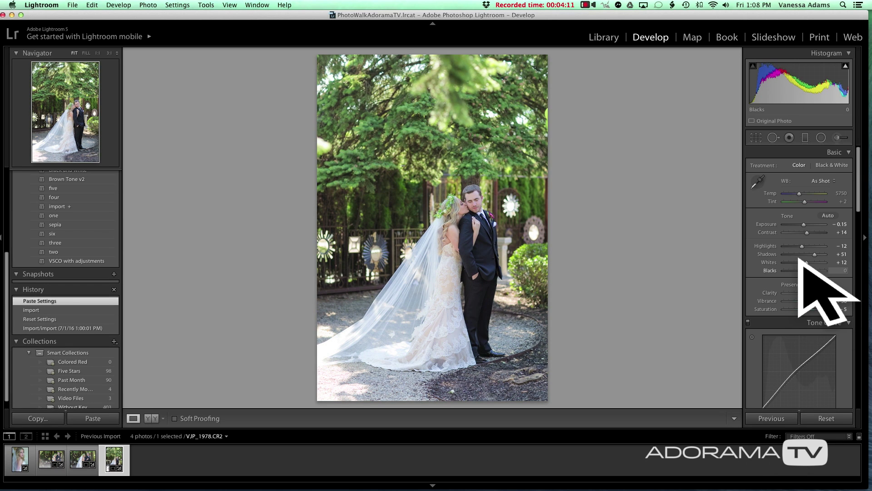
{"action": "left_click_drag", "start_coordinate": [798, 257], "coordinate": [800, 258]}
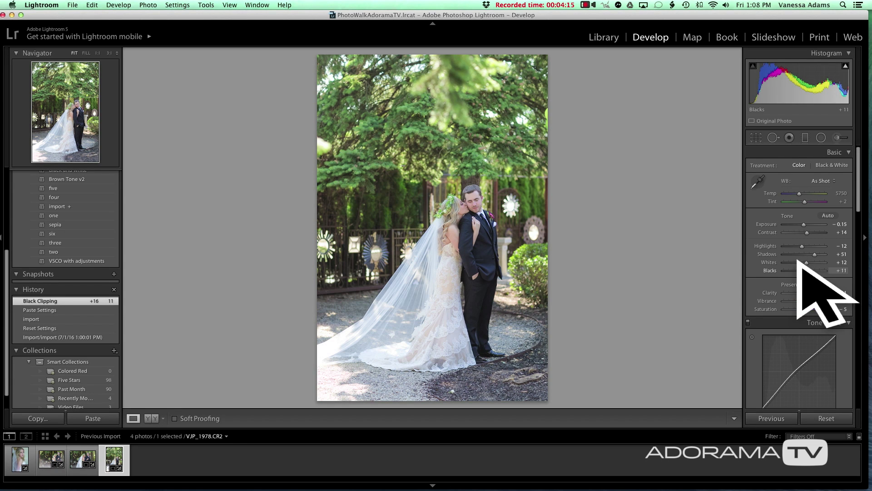
- Lay a Sun Flare graduated filter diagonally across the photo
{"action": "left_click", "coordinate": [800, 133]}
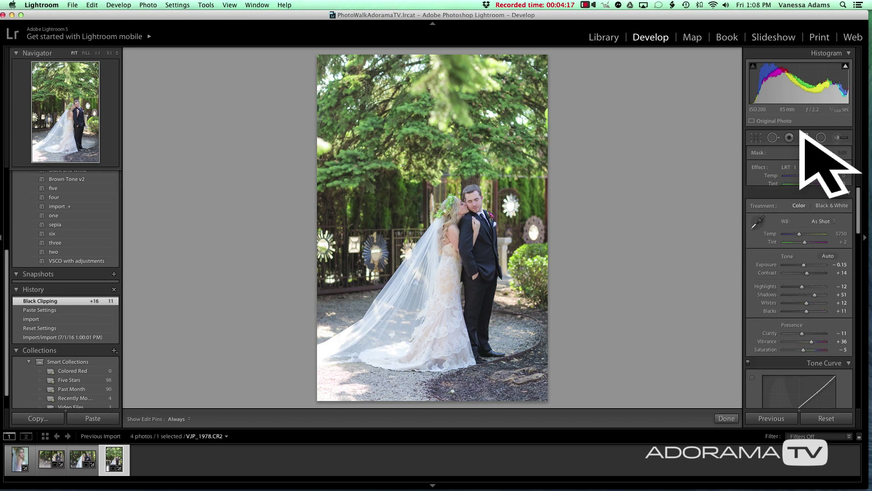
{"action": "left_click", "coordinate": [818, 166]}
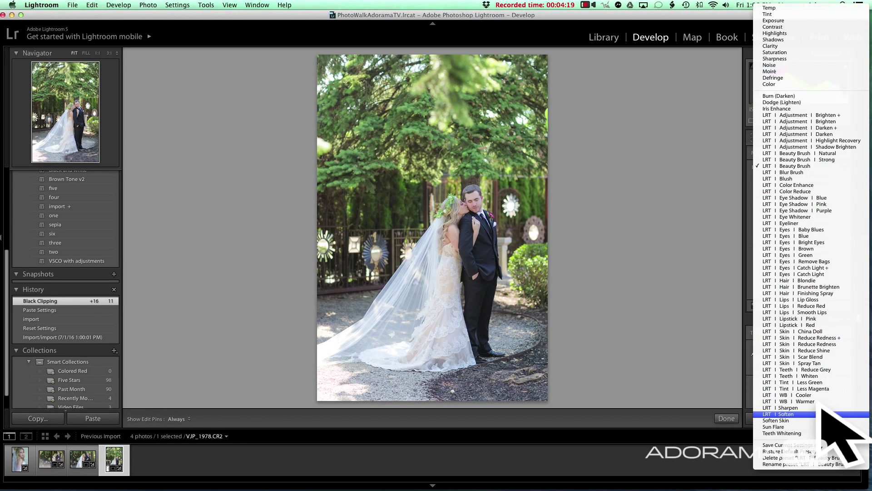
{"action": "left_click", "coordinate": [817, 426]}
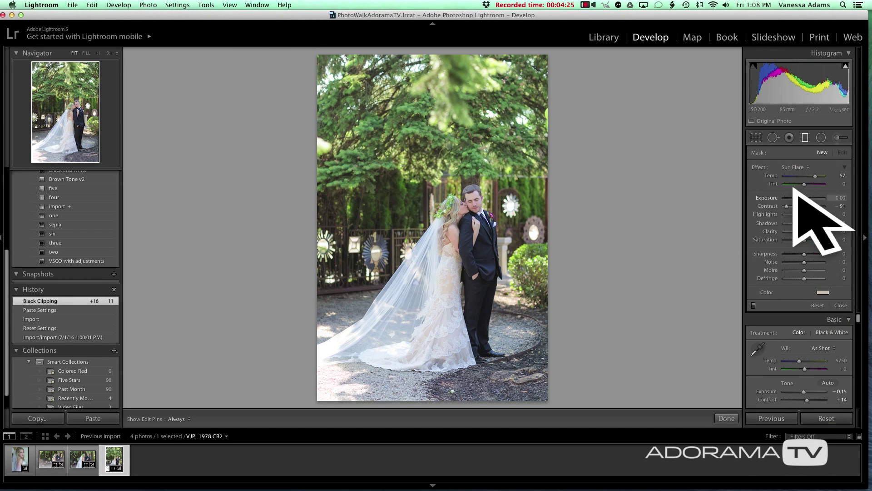
{"action": "left_click_drag", "start_coordinate": [293, 62], "coordinate": [485, 232]}
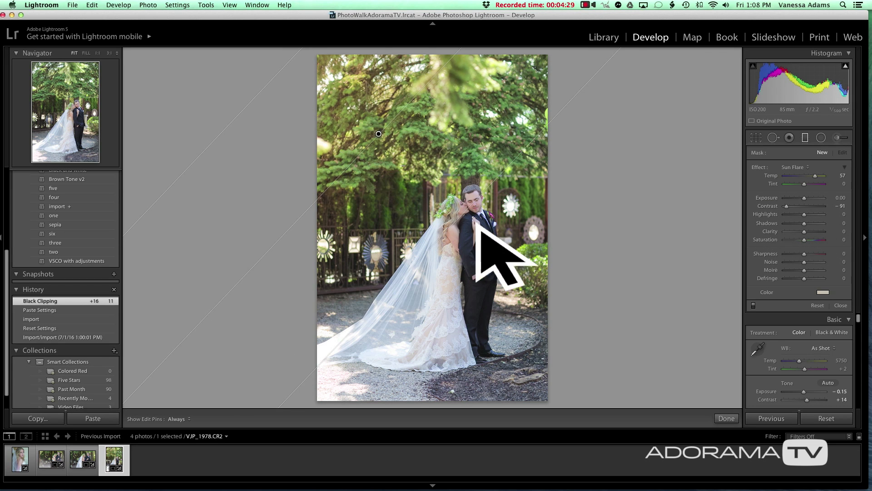
- Switch the filter effect to LRT Blur Brush and position the gradient over the treetops
{"action": "left_click", "coordinate": [795, 167]}
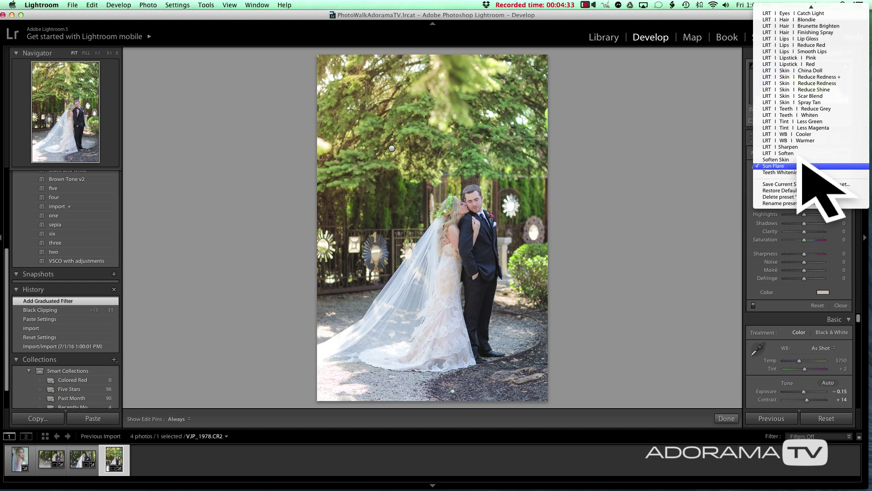
{"action": "scroll", "coordinate": [802, 159], "scroll_direction": "up", "scroll_amount": 5}
{"action": "scroll", "coordinate": [802, 171], "scroll_direction": "up", "scroll_amount": 5}
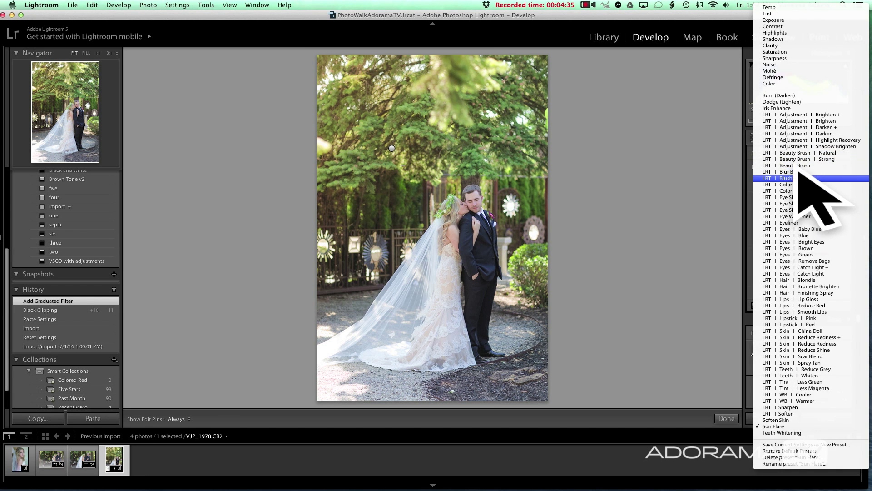
{"action": "left_click", "coordinate": [799, 171]}
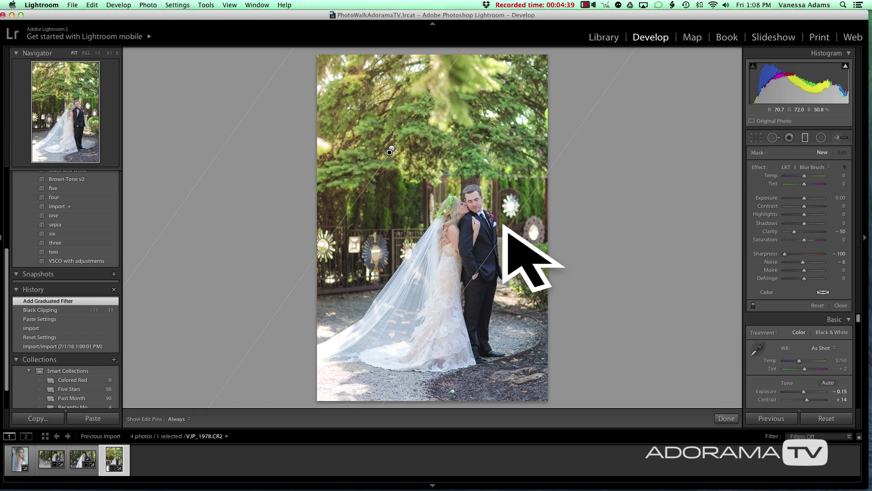
{"action": "left_click_drag", "start_coordinate": [457, 210], "coordinate": [504, 225]}
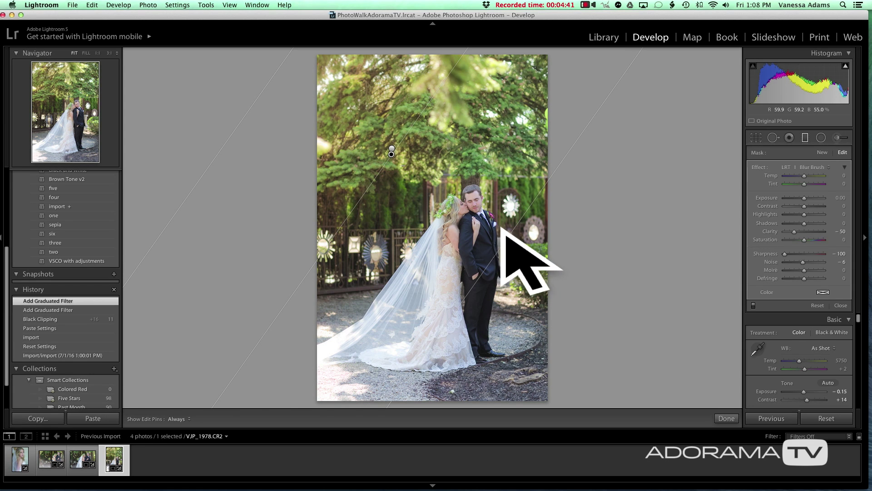
{"action": "left_click_drag", "start_coordinate": [502, 224], "coordinate": [438, 187]}
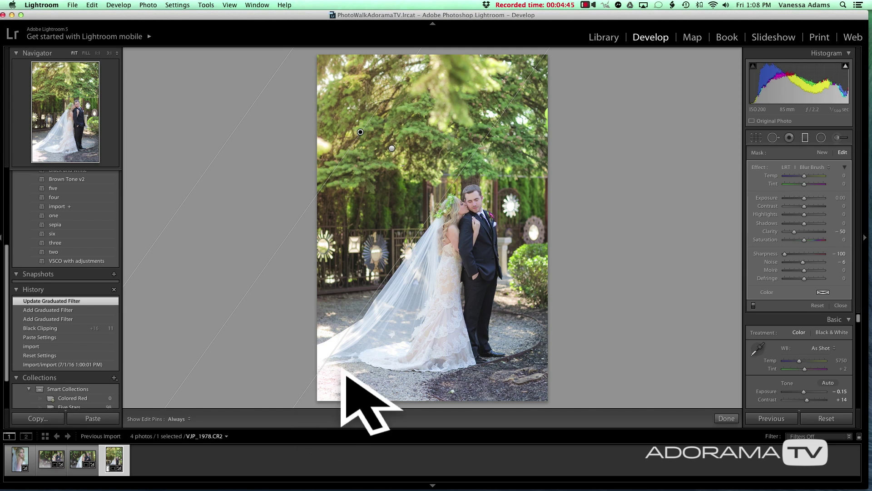
- Delete the two extra graduated filters at the right edge and lower-left veil
{"action": "left_click_drag", "start_coordinate": [346, 384], "coordinate": [423, 277]}
{"action": "left_click_drag", "start_coordinate": [605, 308], "coordinate": [458, 310]}
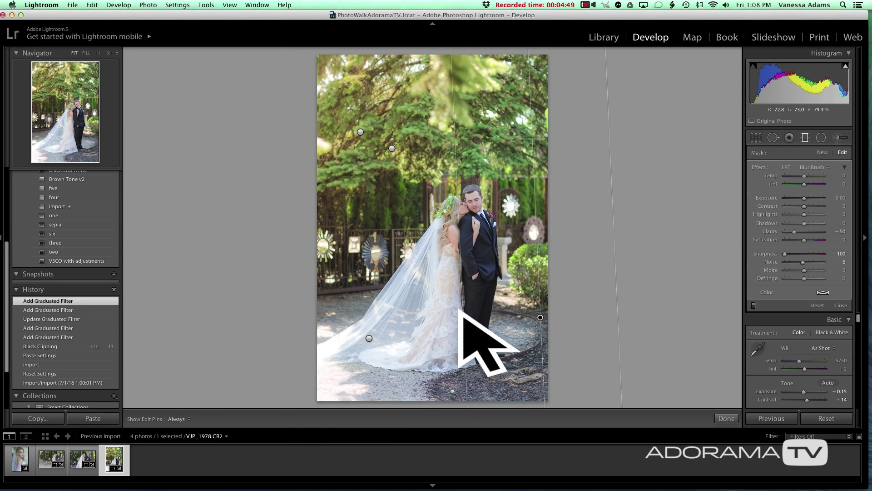
{"action": "key", "text": "Delete"}
{"action": "left_click", "coordinate": [368, 337]}
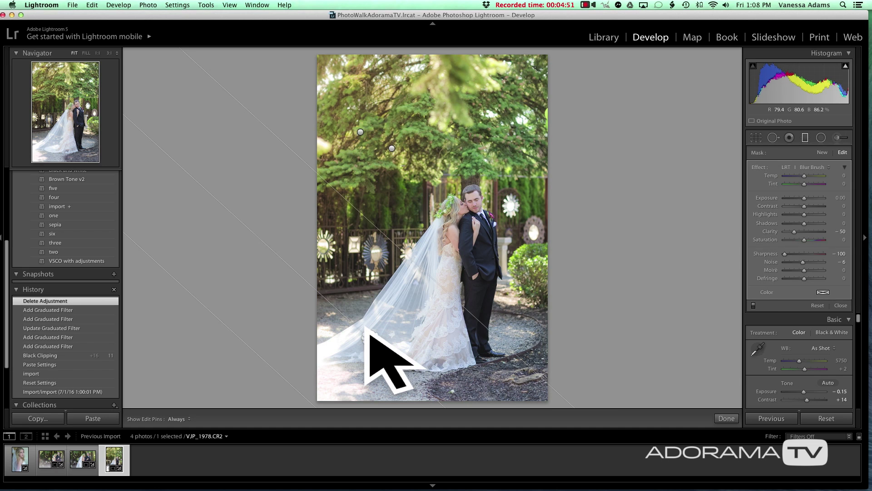
{"action": "key", "text": "Delete"}
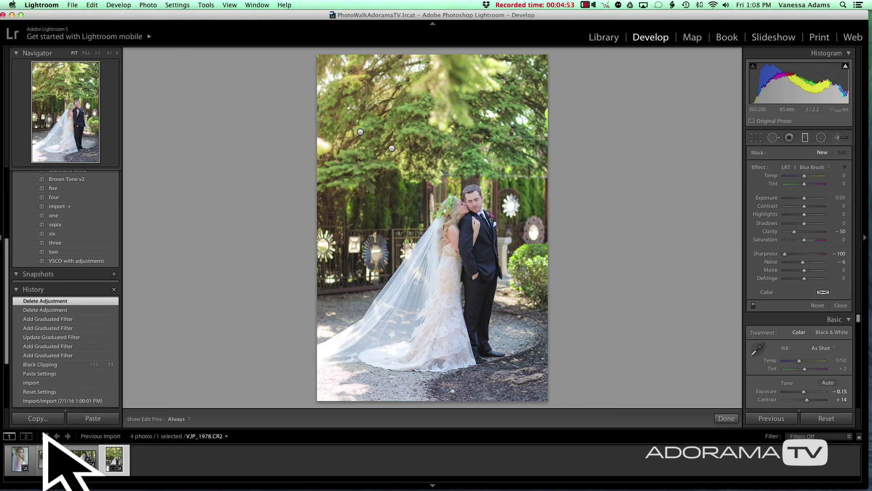
- Flip through the edited photos and marquee-select the four JPEGs in the done folder
{"action": "left_click", "coordinate": [28, 454]}
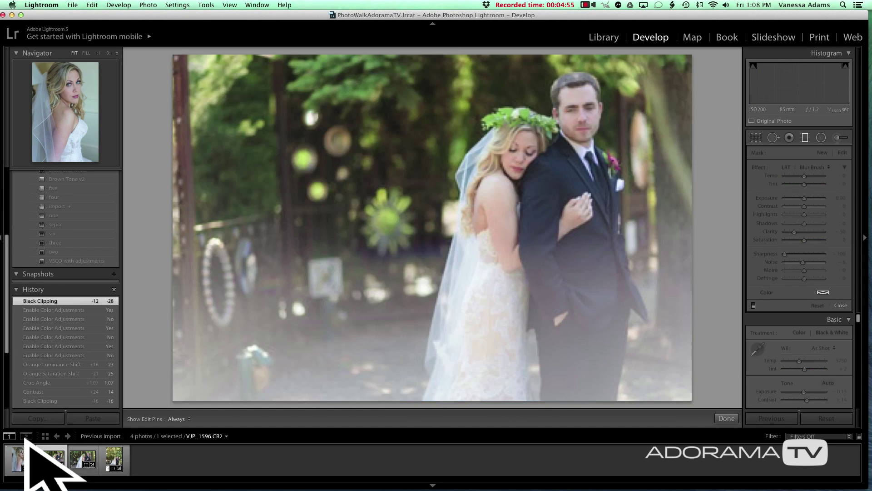
{"action": "key", "text": "Right"}
{"action": "key", "text": "Right"}
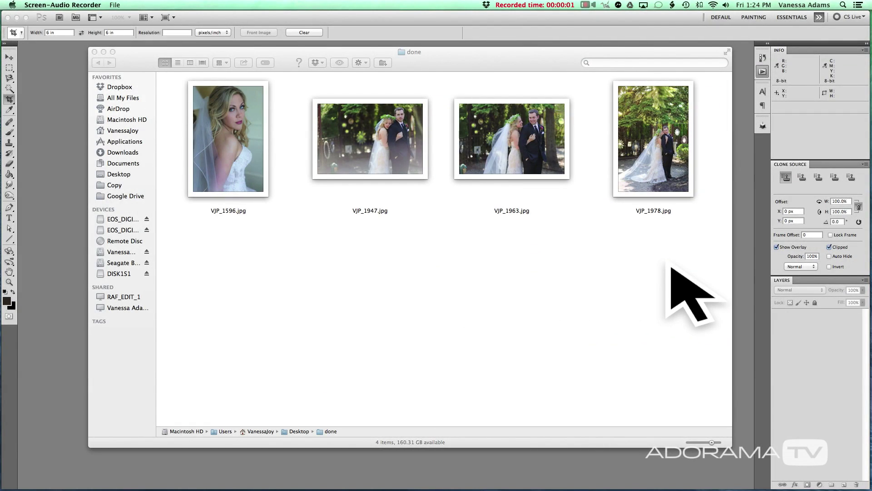
{"action": "mouse_move", "coordinate": [671, 271]}
{"action": "left_mouse_down"}
{"action": "mouse_move", "coordinate": [233, 146]}
{"action": "mouse_move", "coordinate": [62, 334]}
{"action": "left_mouse_up"}
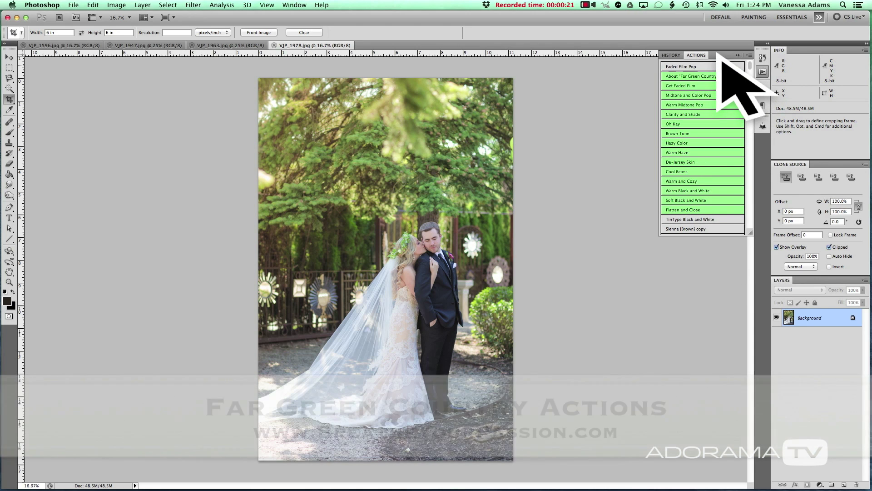
- Play Get Faded Film on VJP_1978, lower the group opacity, and select both action groups
{"action": "left_click", "coordinate": [709, 86]}
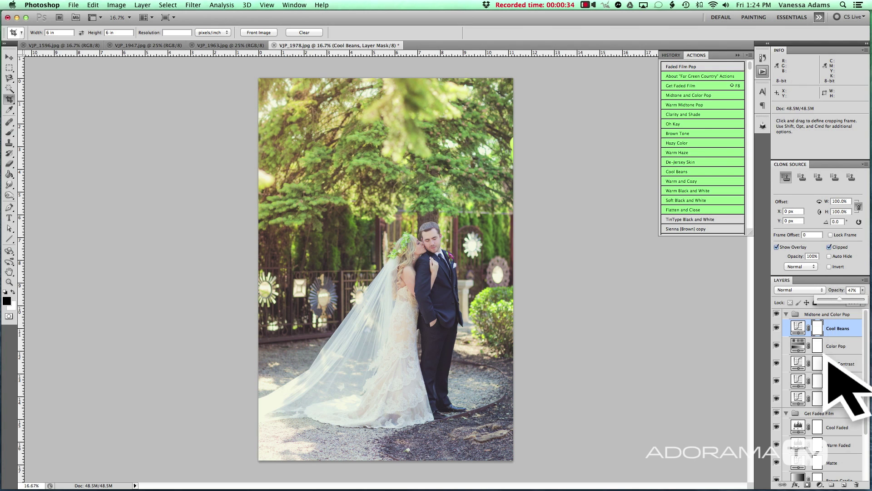
{"action": "left_click", "coordinate": [831, 413]}
{"action": "left_click", "coordinate": [862, 290]}
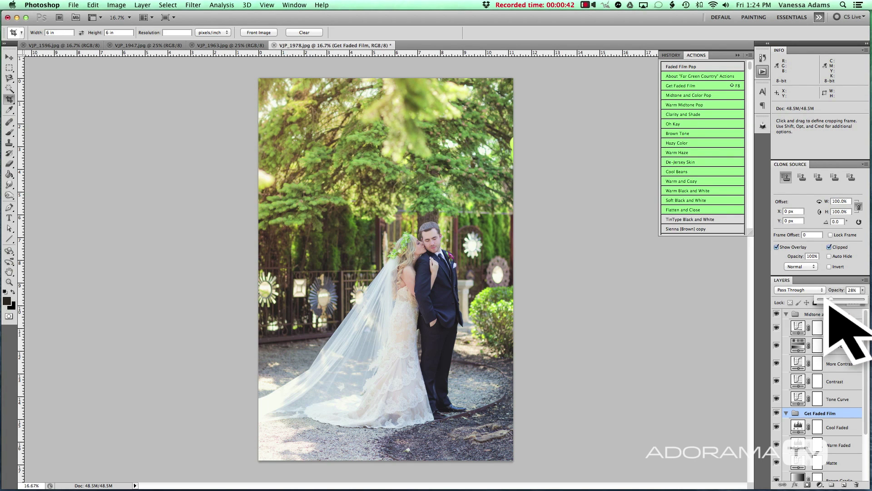
{"action": "left_click", "coordinate": [255, 44]}
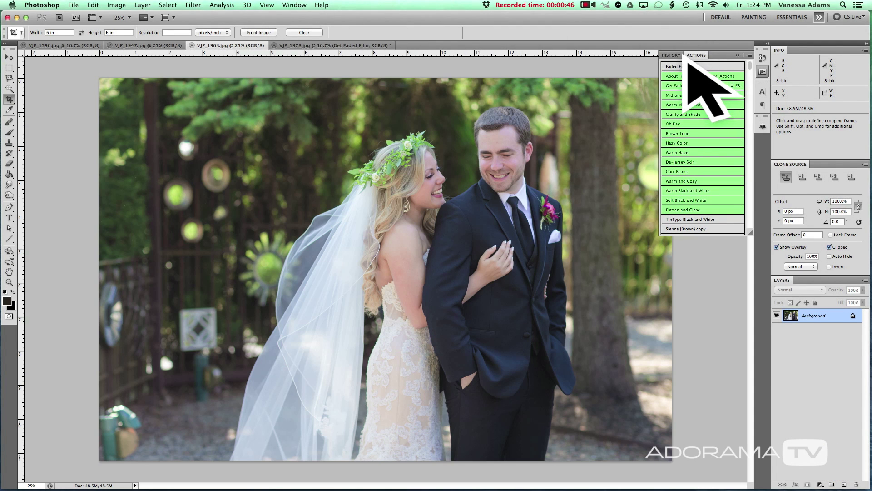
{"action": "left_click", "coordinate": [350, 44]}
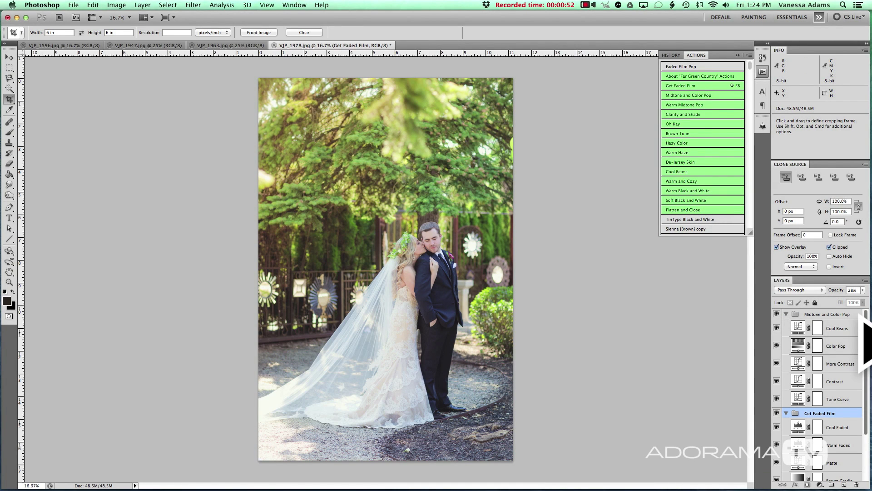
{"action": "left_click", "coordinate": [818, 314], "text": "shift"}
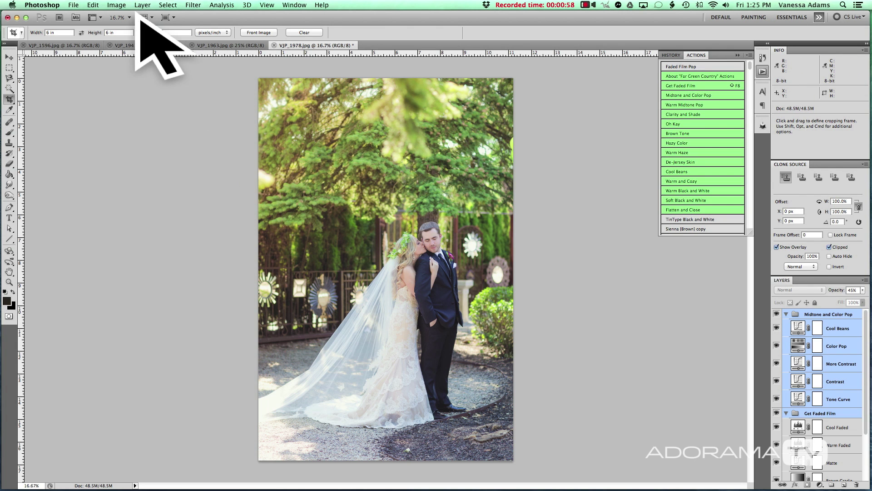
- Run File > Scripts > Duplicate to All Documents on the selected groups
{"action": "left_click", "coordinate": [75, 5]}
{"action": "mouse_move", "coordinate": [84, 240]}
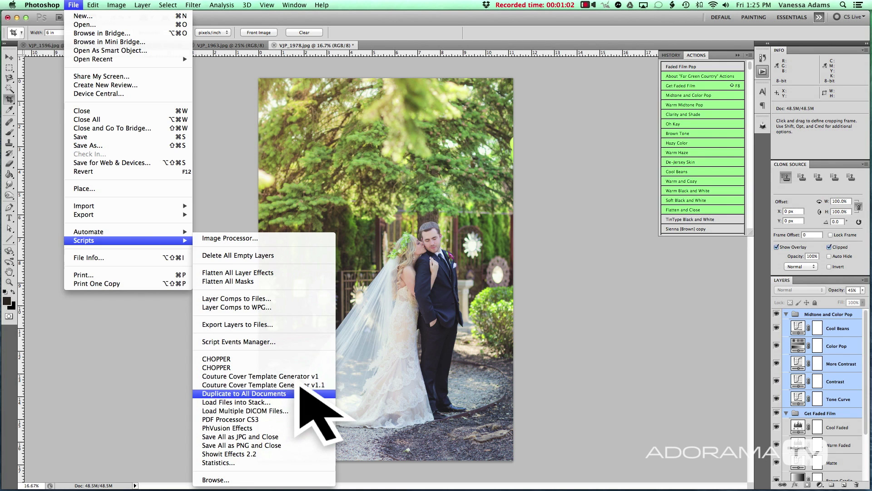
{"action": "left_click", "coordinate": [299, 392]}
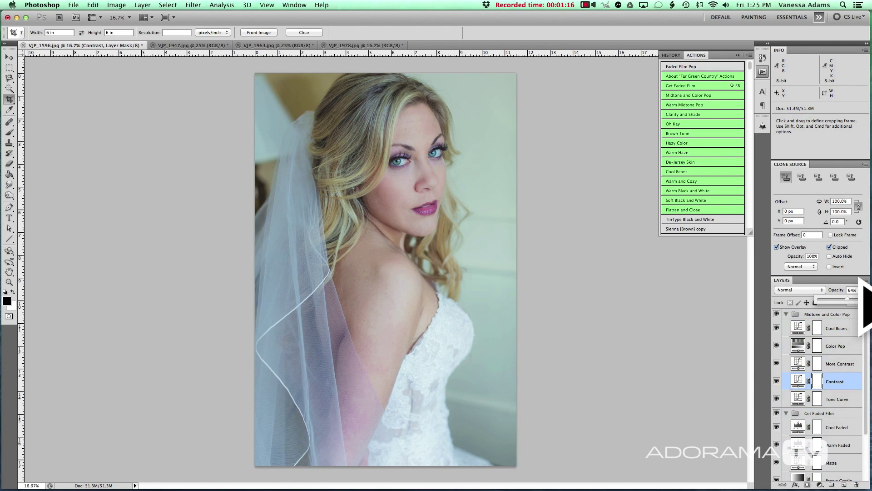
- Lower VJP_1596's Tone Curve layer to about 59% opacity, then review VJP_1947 and VJP_1978
{"action": "left_click", "coordinate": [844, 399]}
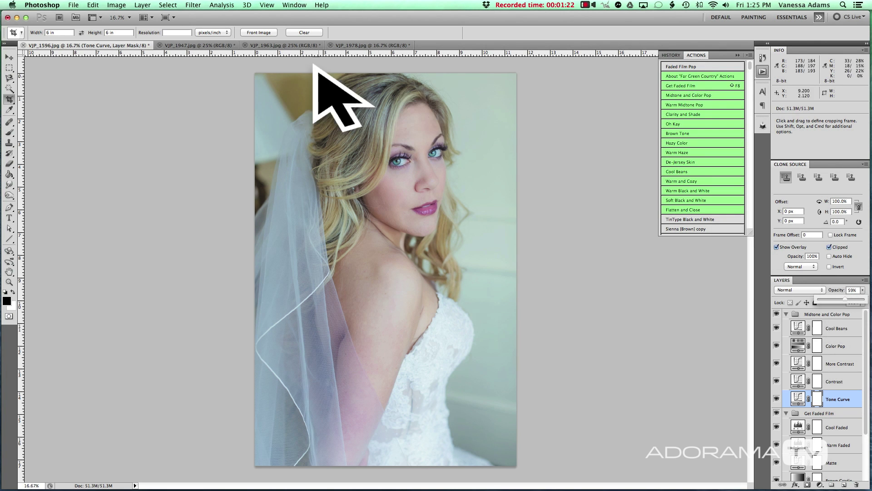
{"action": "left_click", "coordinate": [214, 44]}
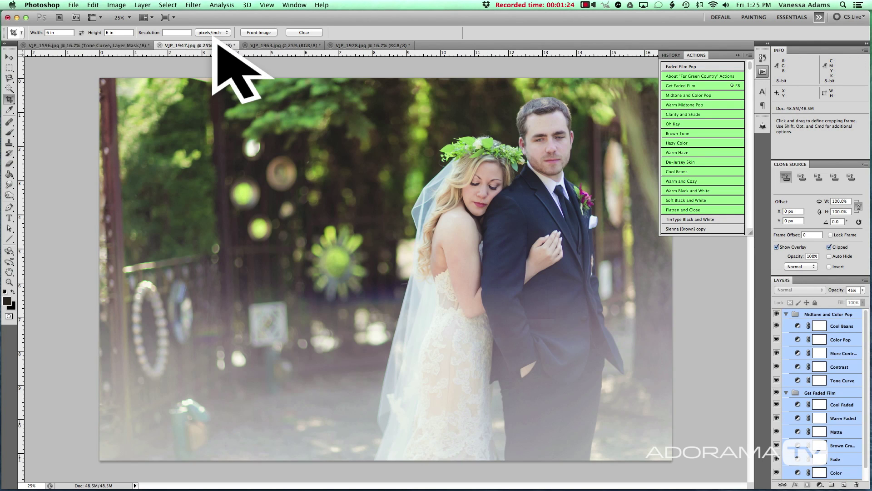
{"action": "key", "text": "ctrl+Tab"}
{"action": "key", "text": "ctrl+Tab"}
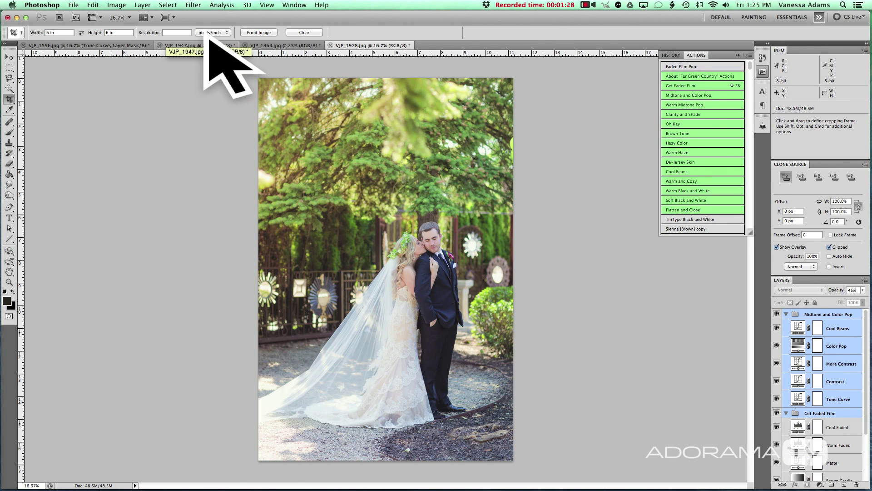
{"action": "left_click", "coordinate": [77, 4]}
{"action": "mouse_move", "coordinate": [127, 240]}
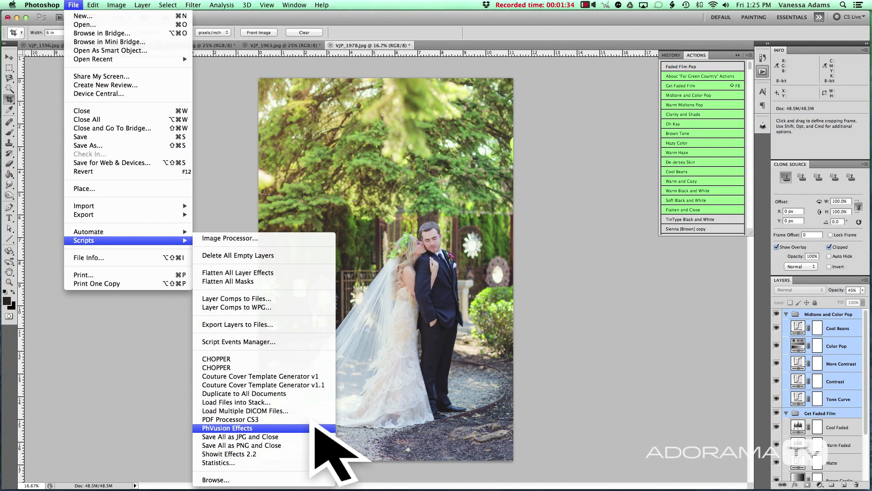
- Run the Save All as JPG and Close script to write '-1' JPEG copies to done
{"action": "left_click", "coordinate": [313, 434]}
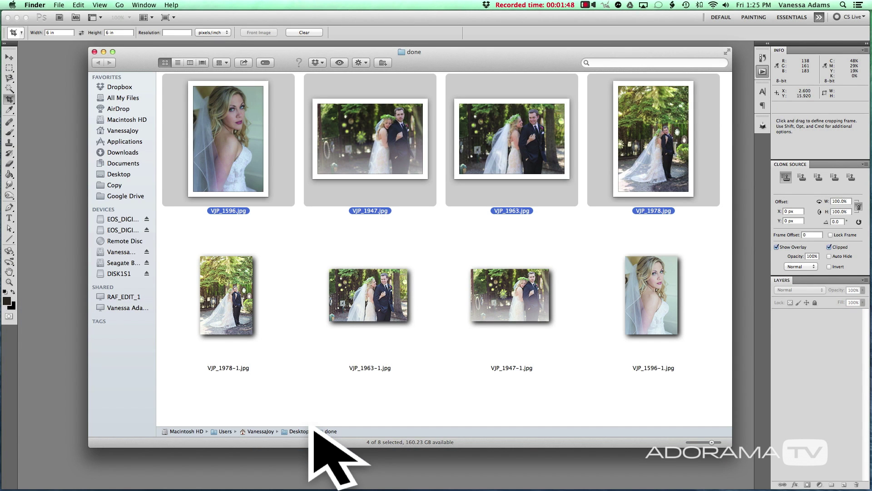
{"action": "left_click", "coordinate": [543, 390]}
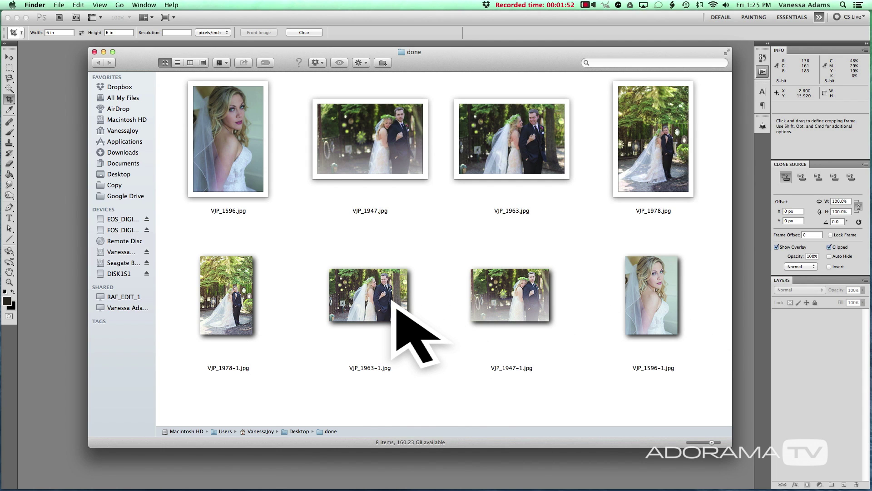